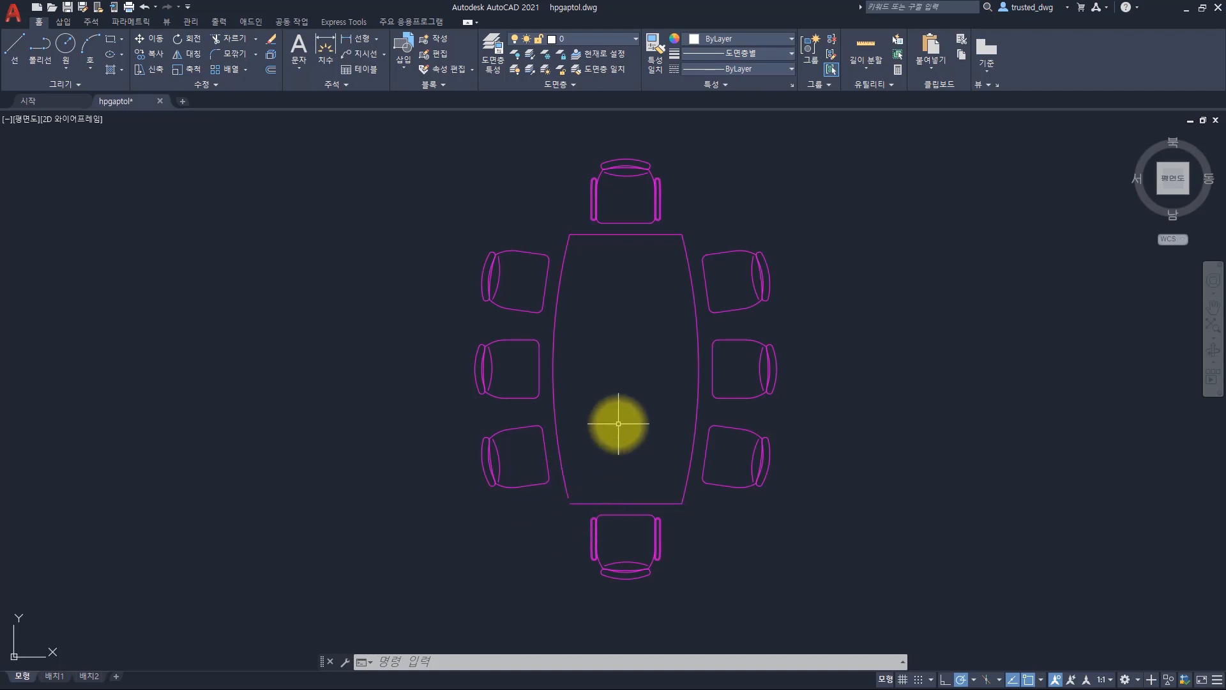
- Measure the gap at the lower-left corner of the table outline with DIST
text(di)
key(space)
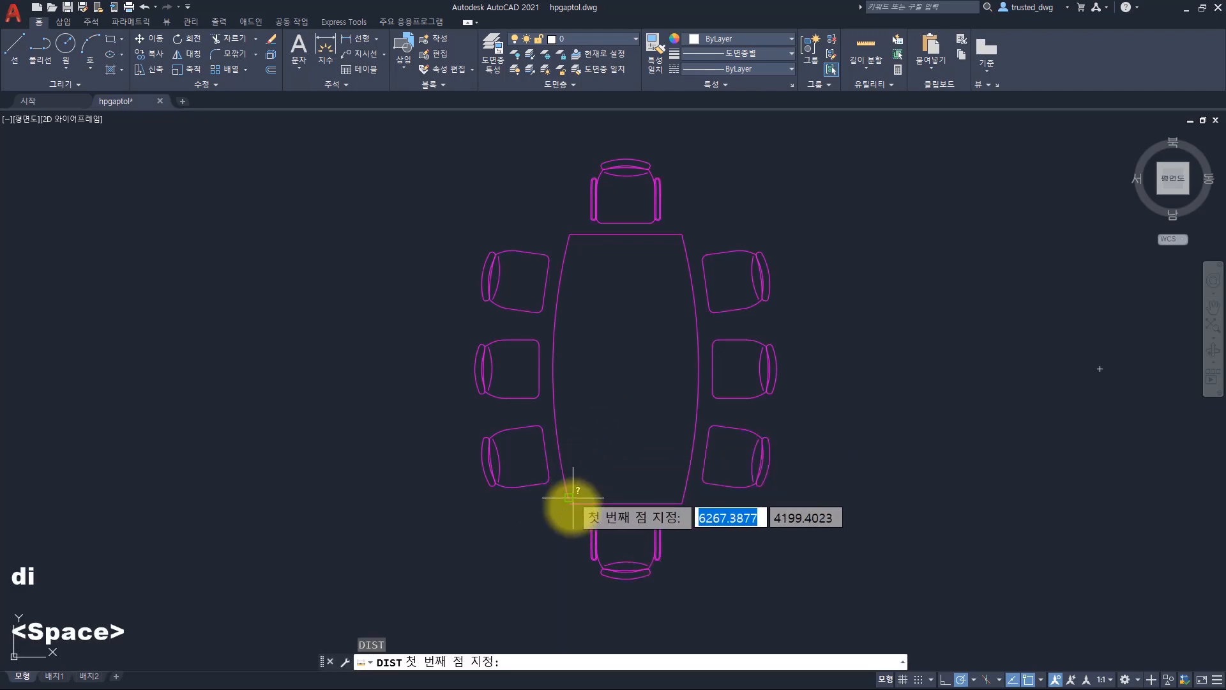
click(568, 503)
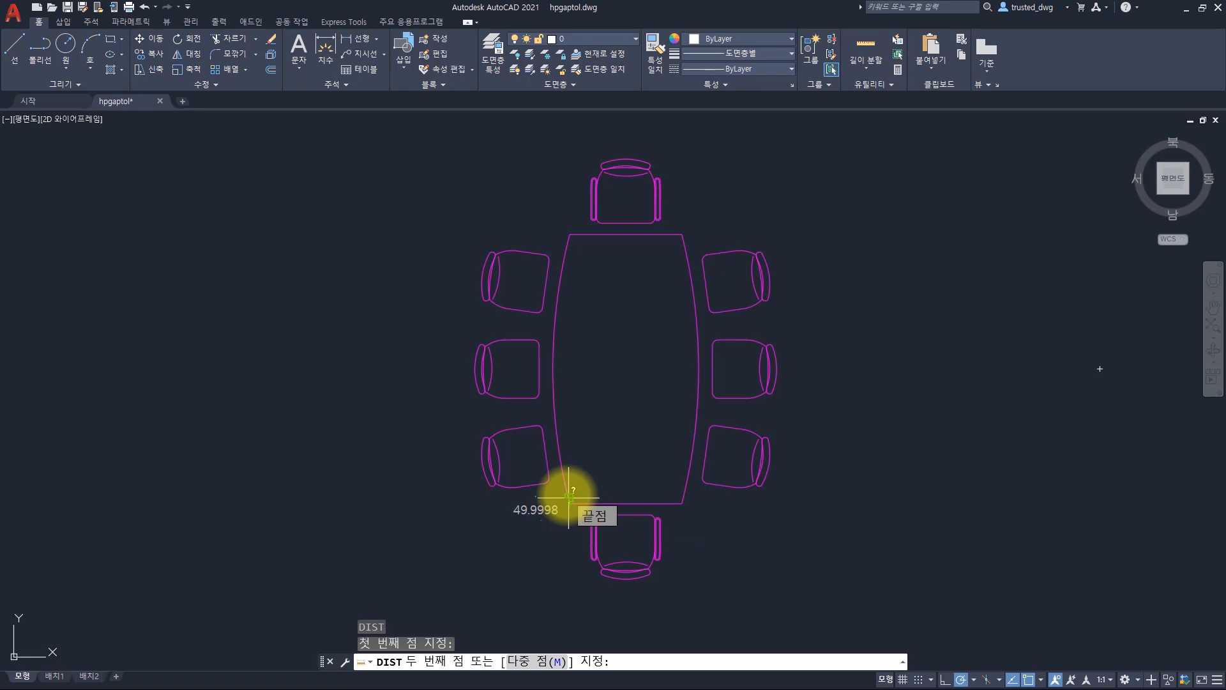
key(Escape)
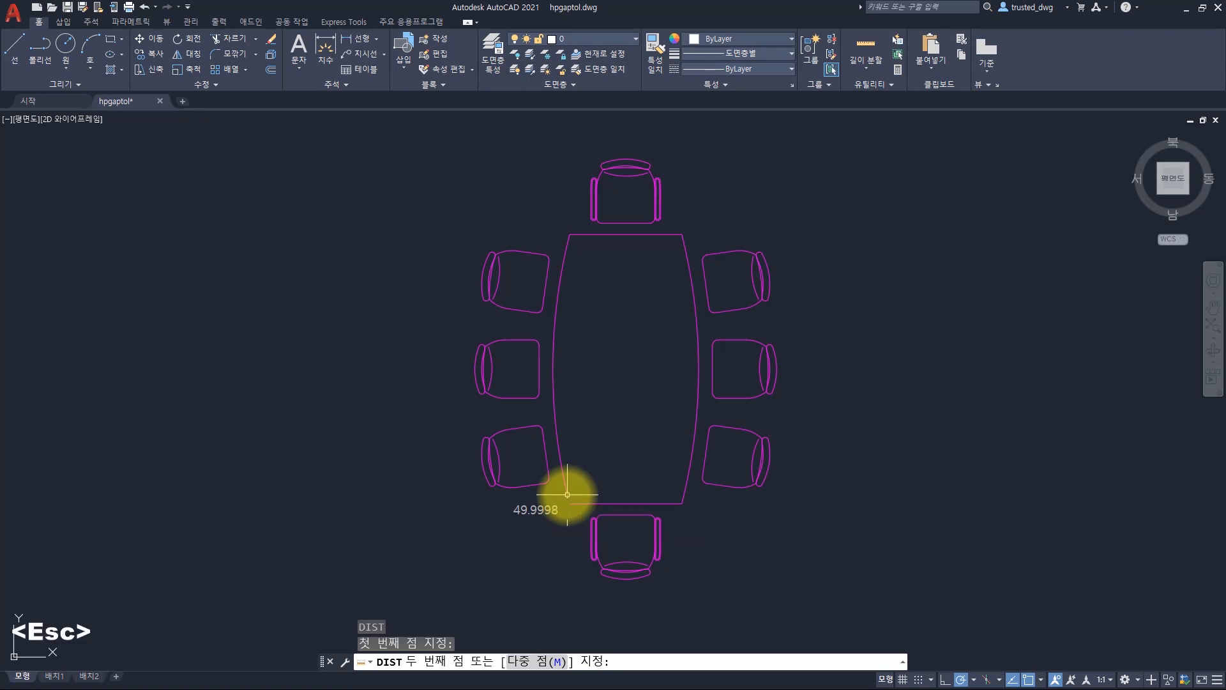
key(Escape)
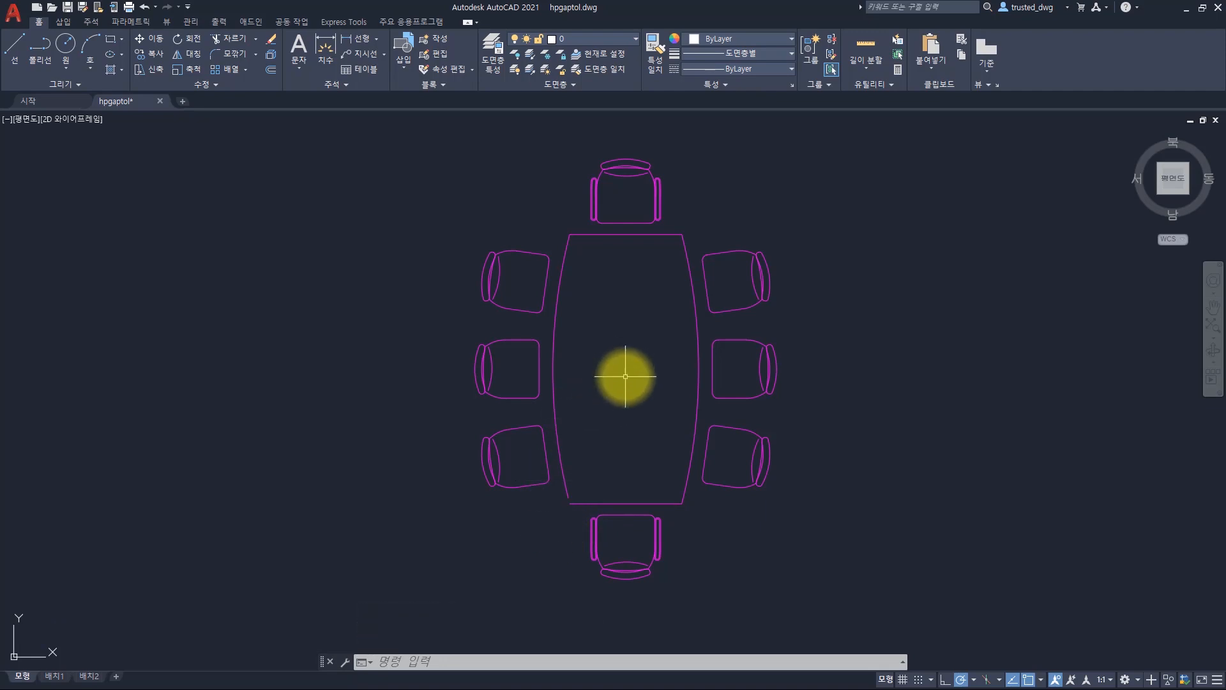
- Try to hatch the inside of the table outline with the SOLID pattern
text(h)
key(Return)
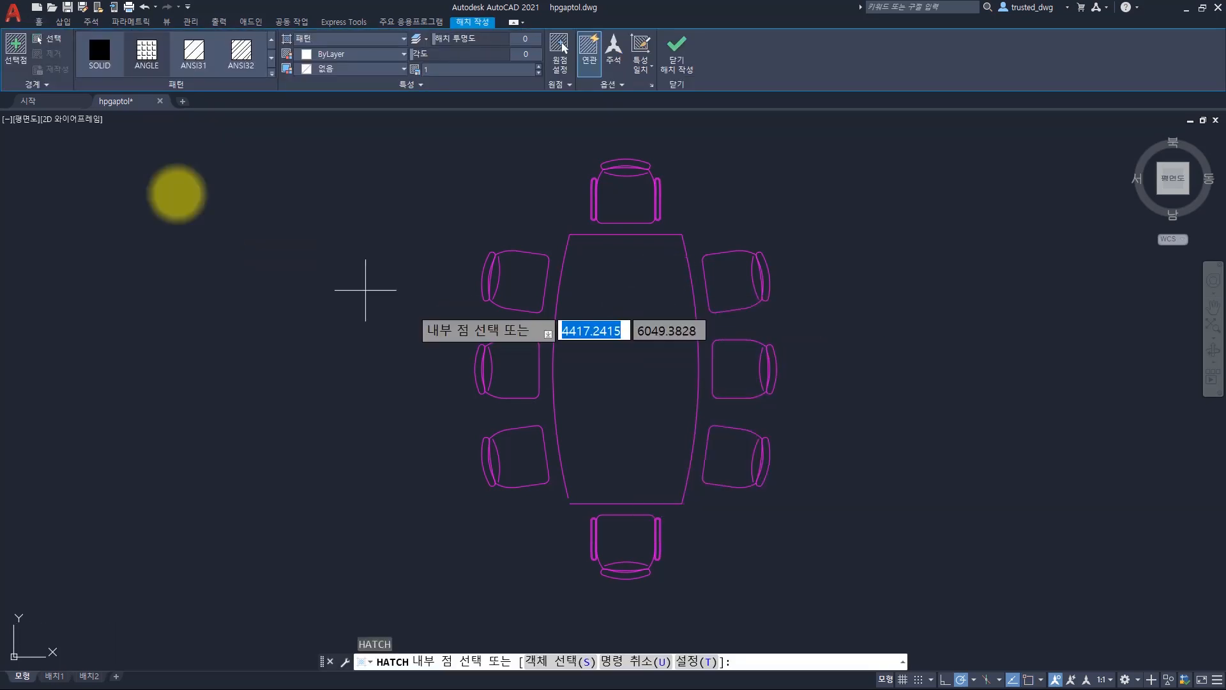
click(101, 56)
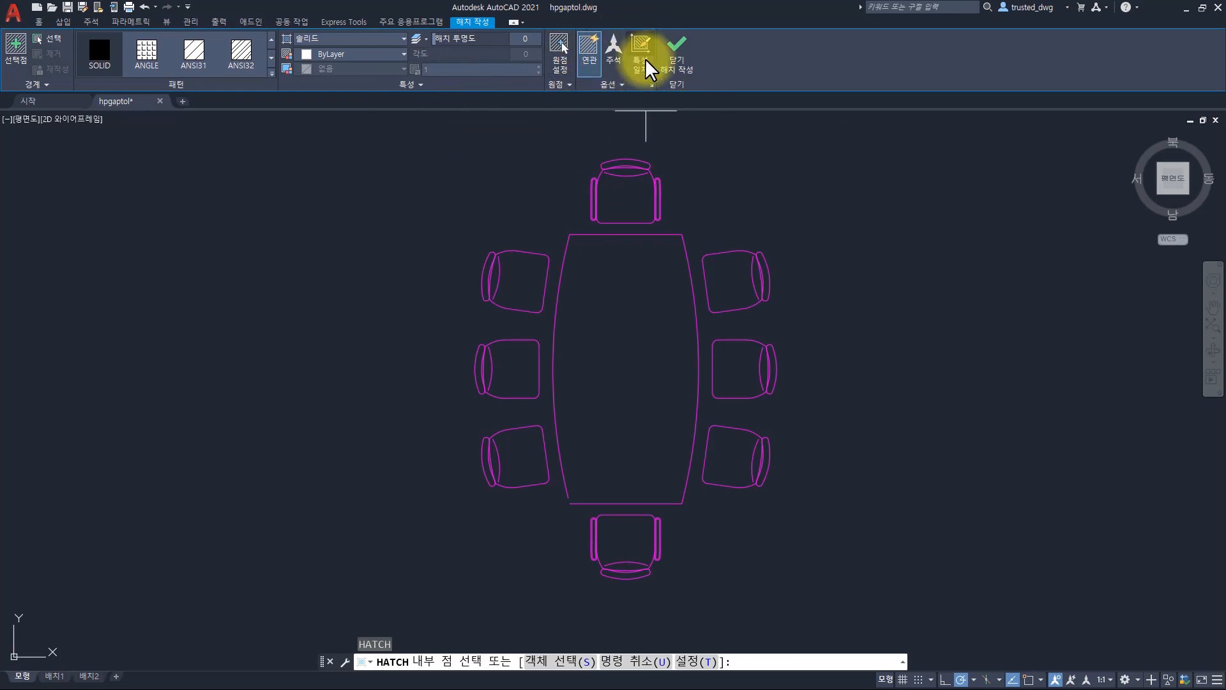
click(618, 85)
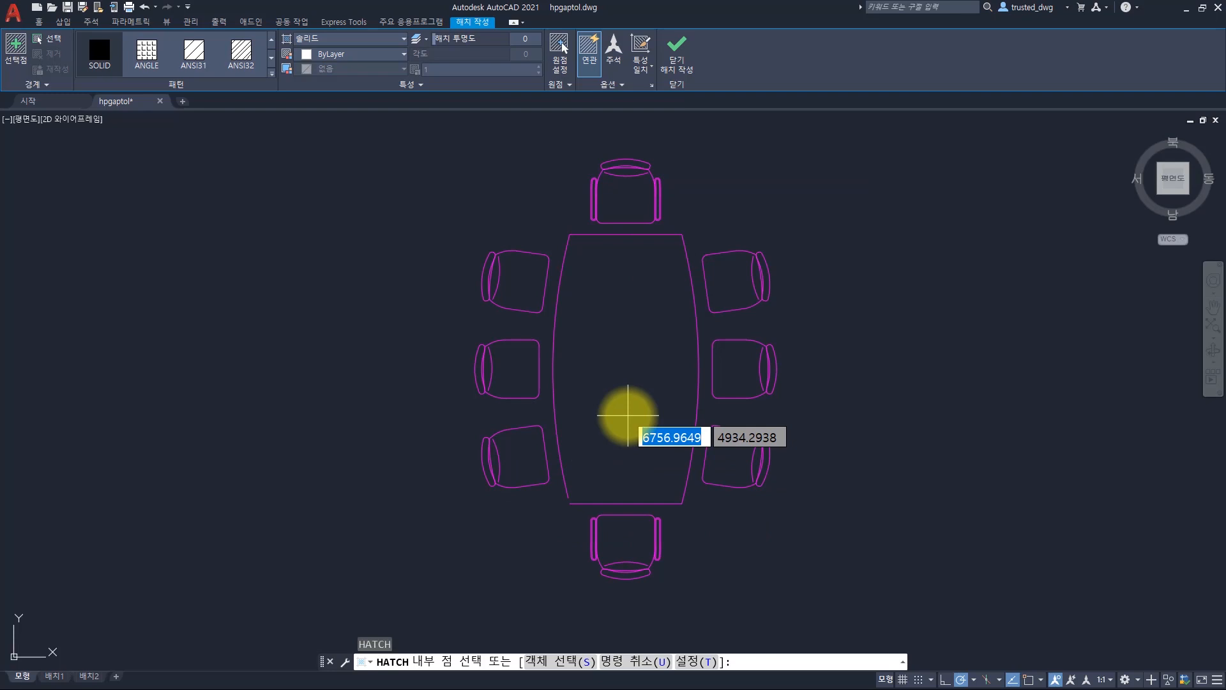
click(626, 372)
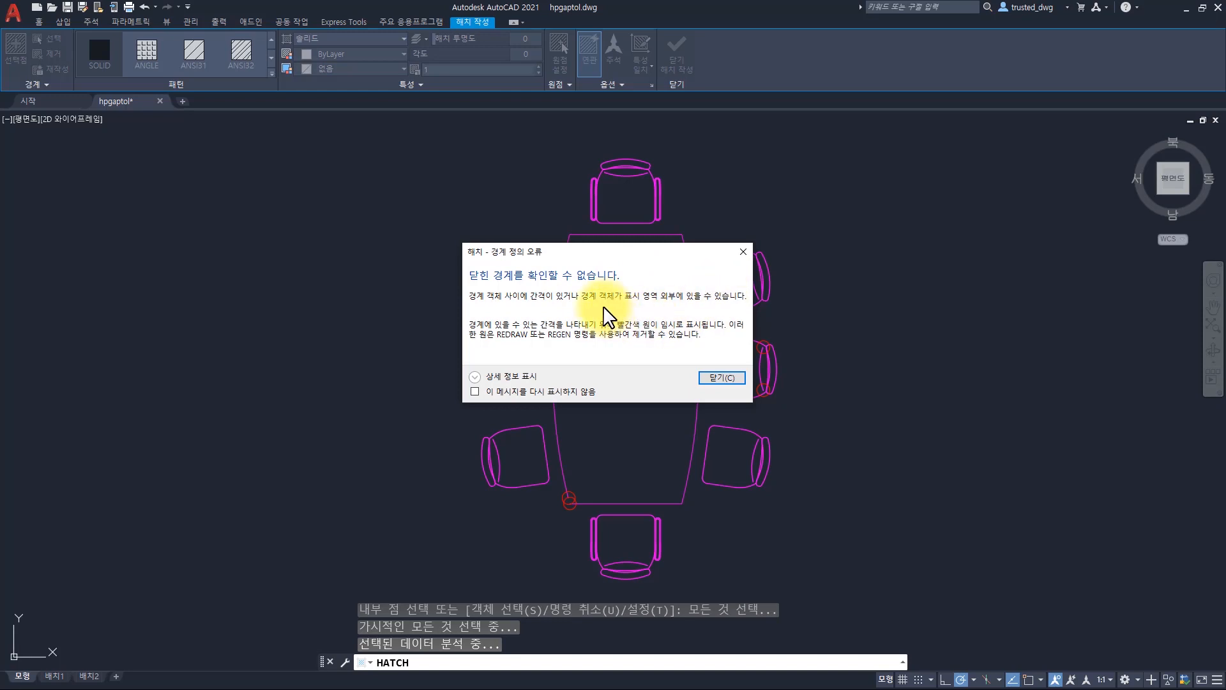
- Examine the boundary error's details and the marked gap locations in the drawing, and dismiss the message
click(500, 373)
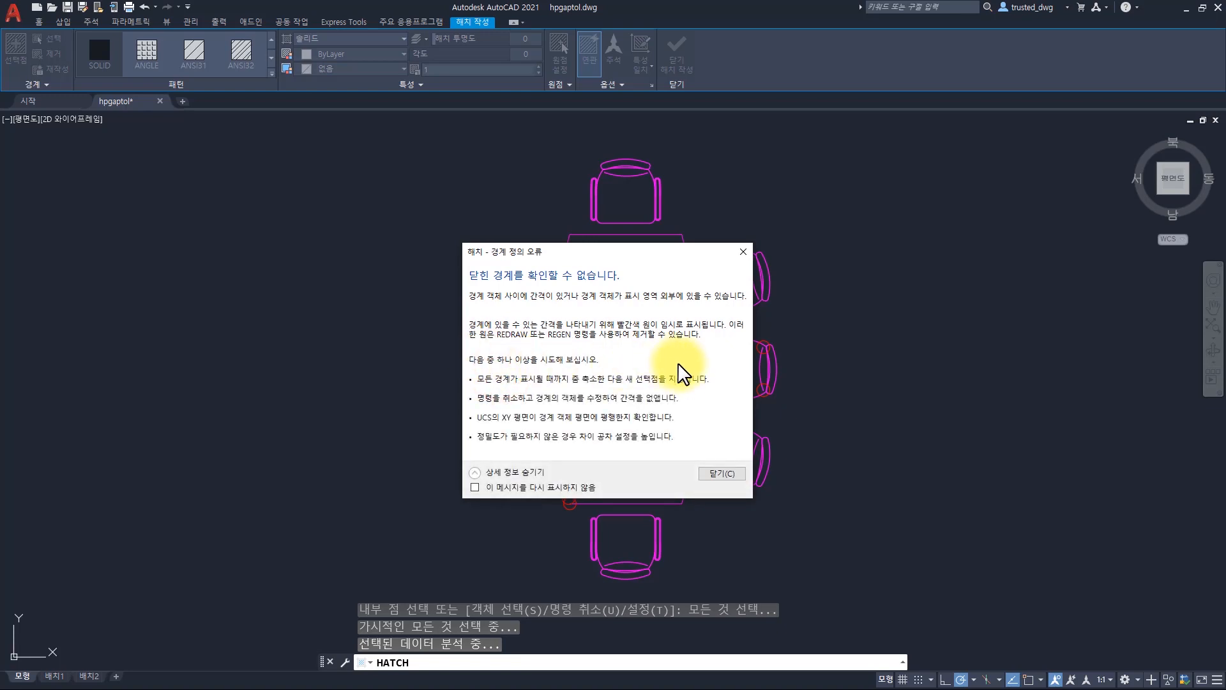
click(511, 472)
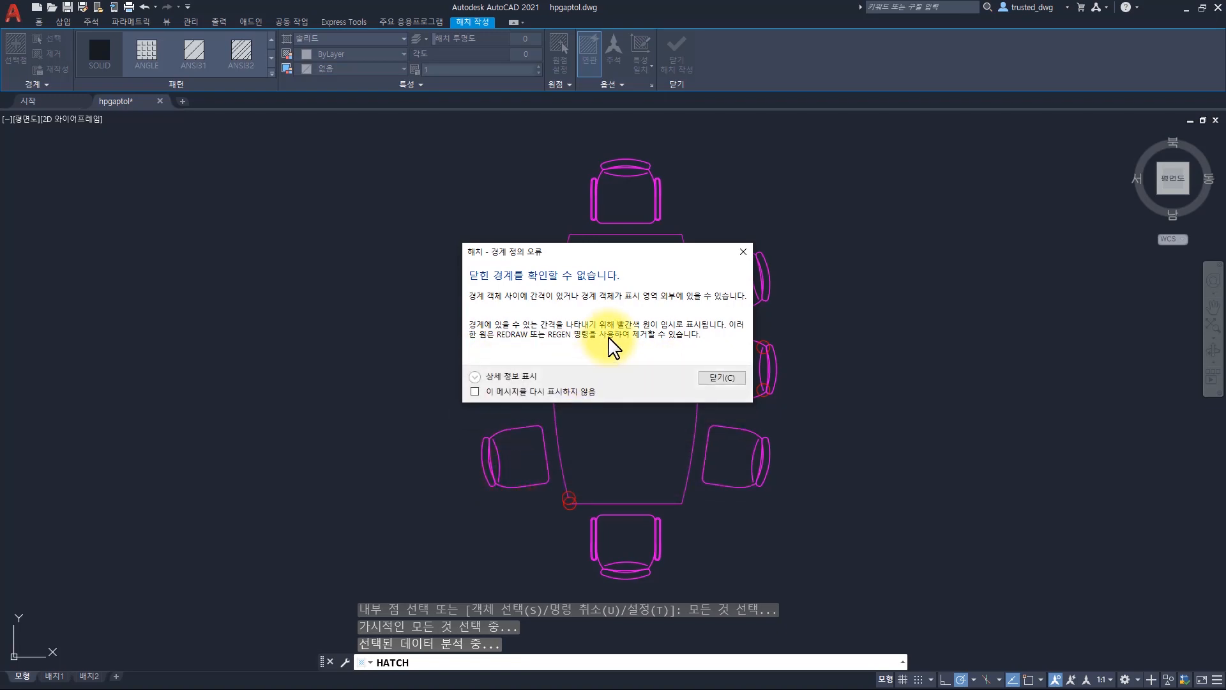
drag(624, 254, 324, 270)
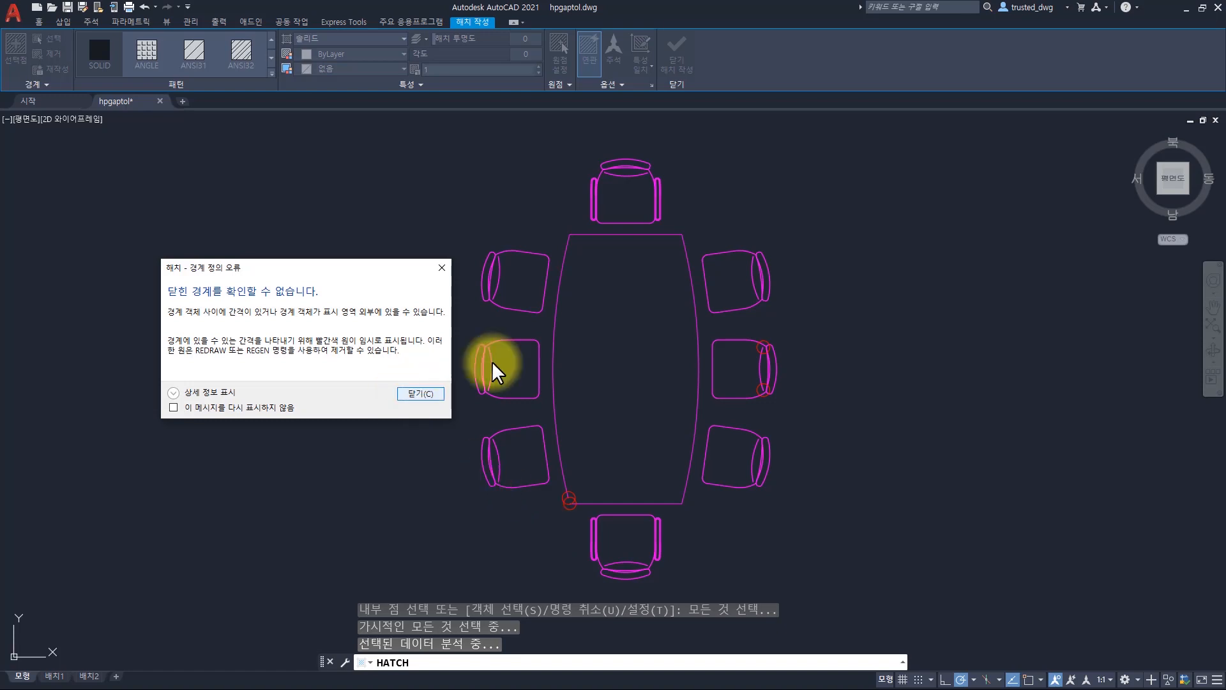
click(422, 394)
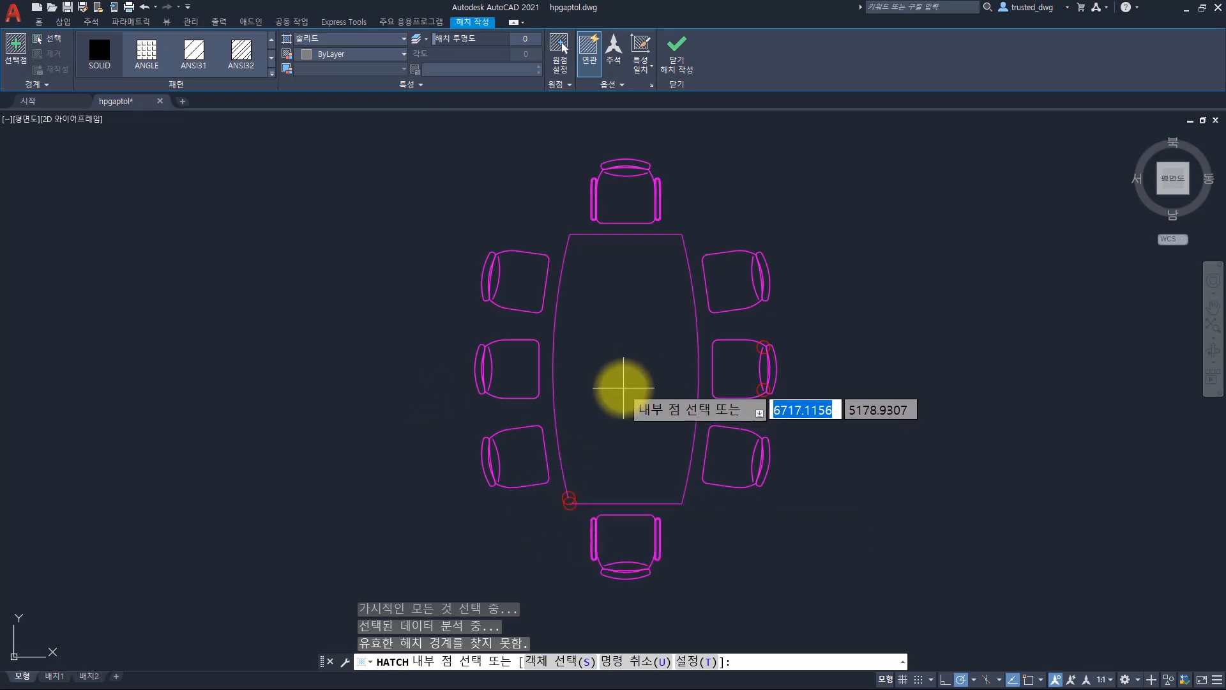
- Set the hatch gap tolerance to 50 and fill the tabletop, choosing to continue hatching despite the open boundary
click(615, 84)
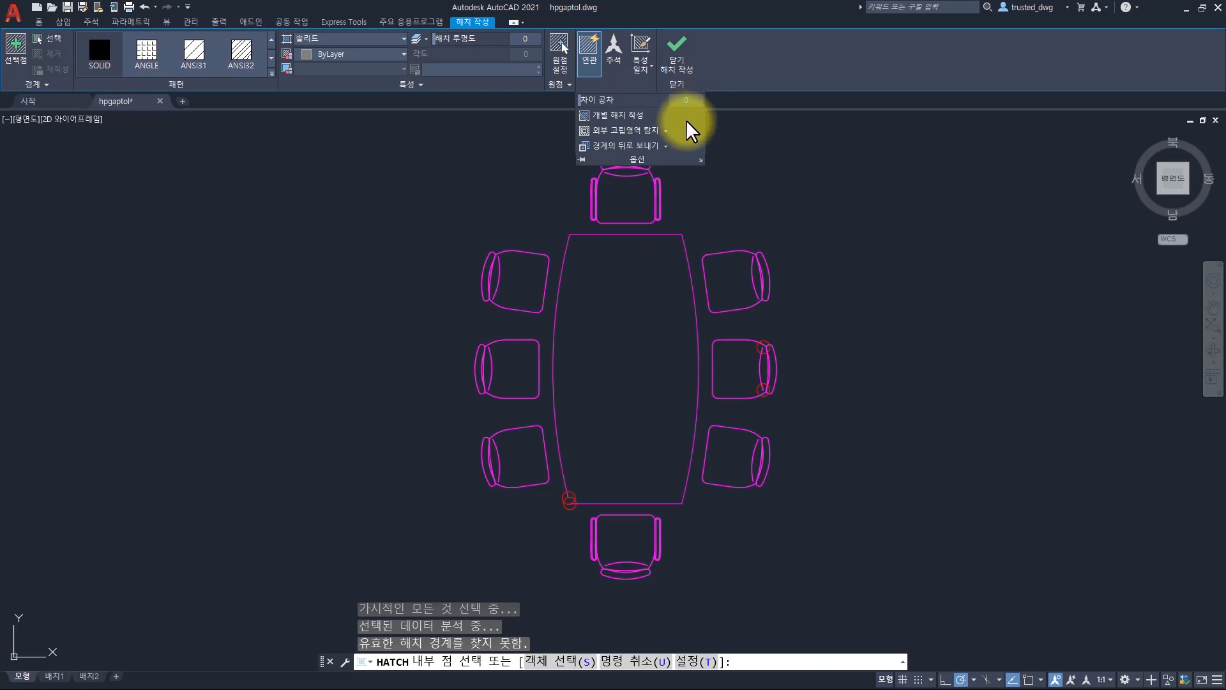
text(50)
key(Return)
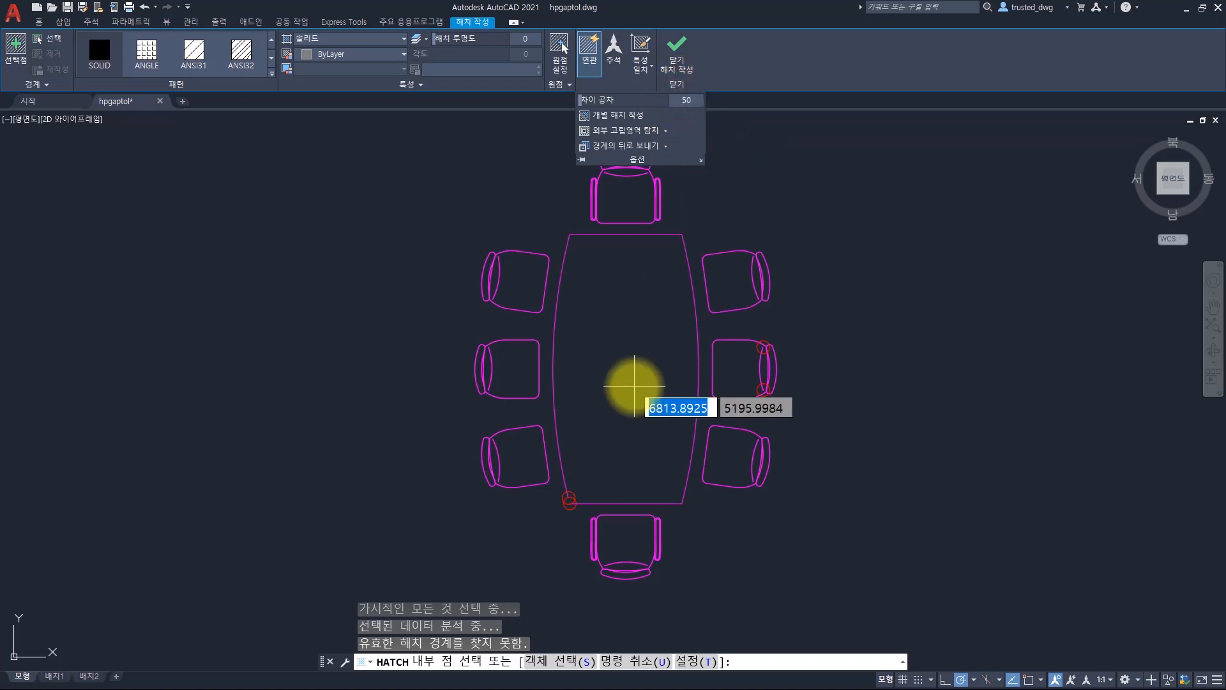
click(624, 357)
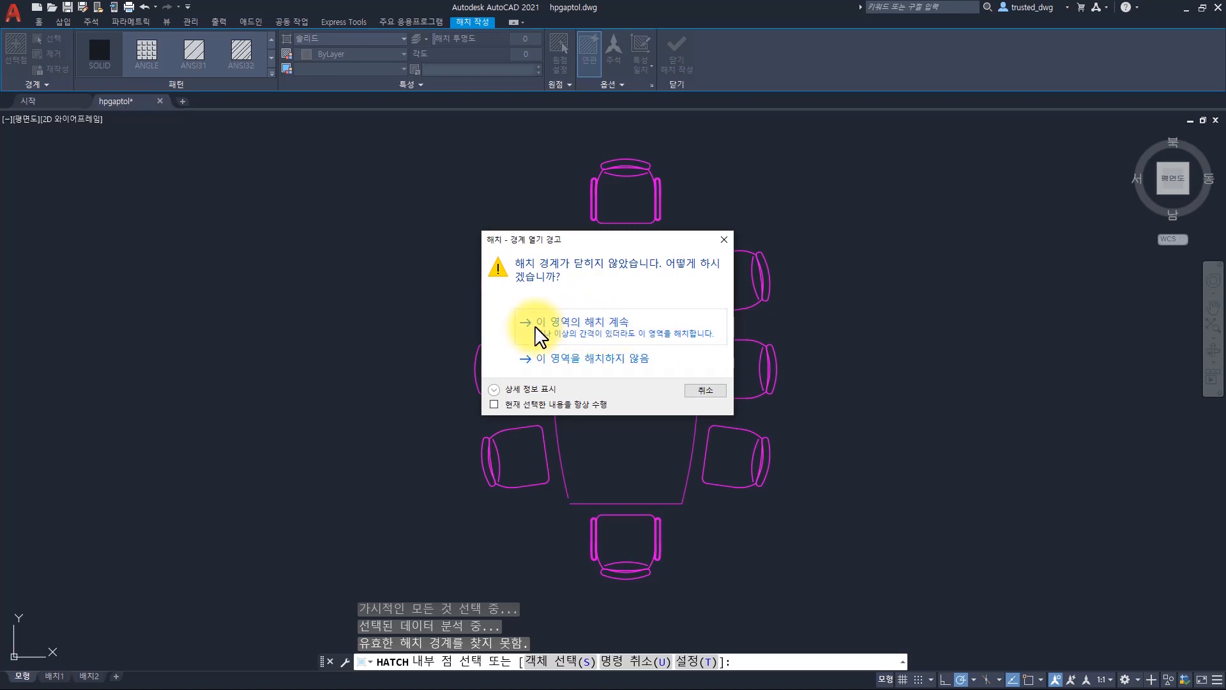
click(598, 327)
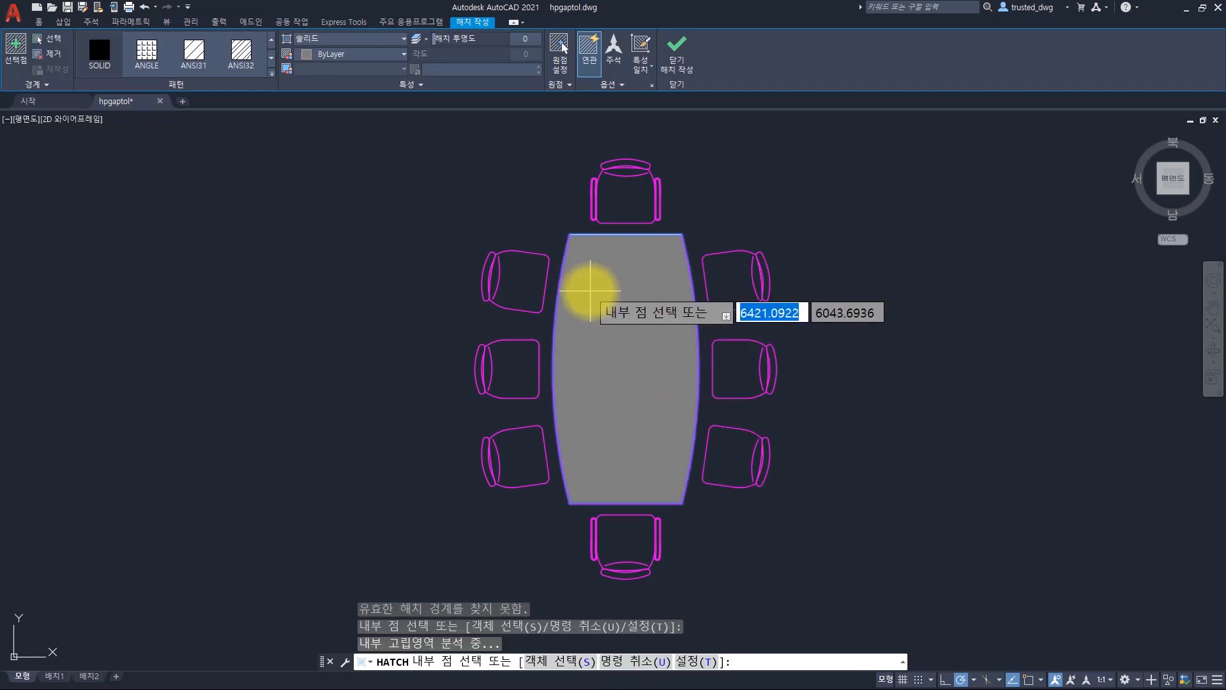
- Set the gap tolerance to 100 in the expanded Hatch and Gradient settings and accept them
click(612, 85)
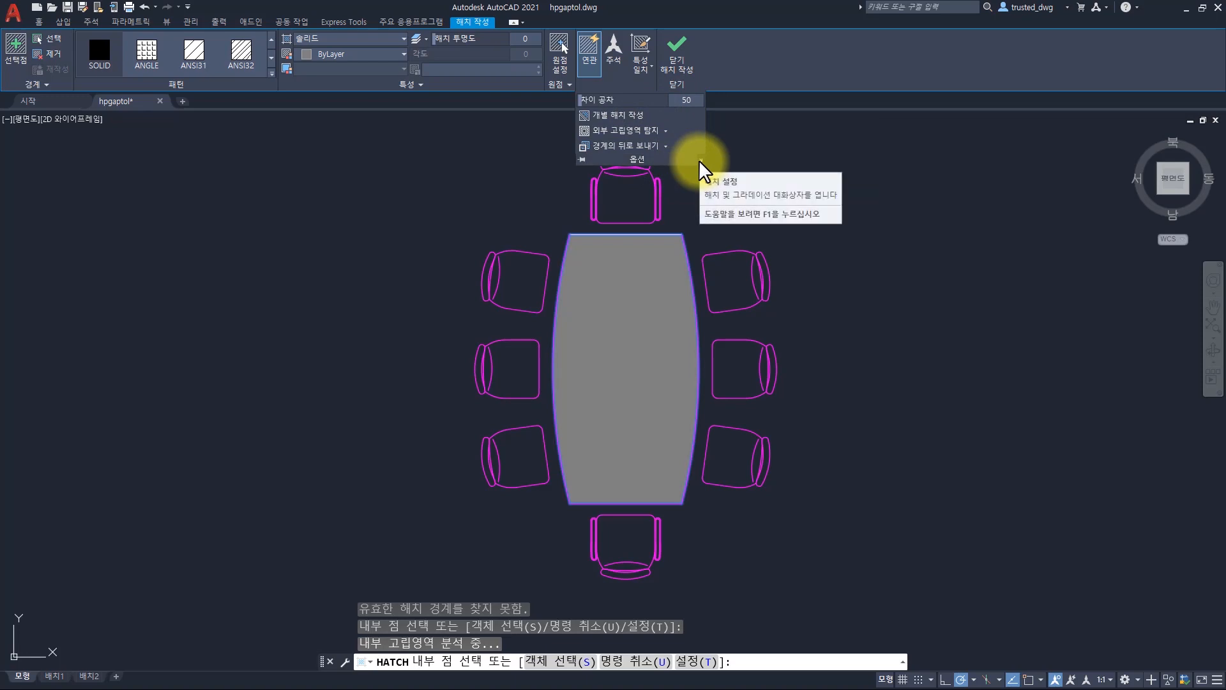
click(700, 160)
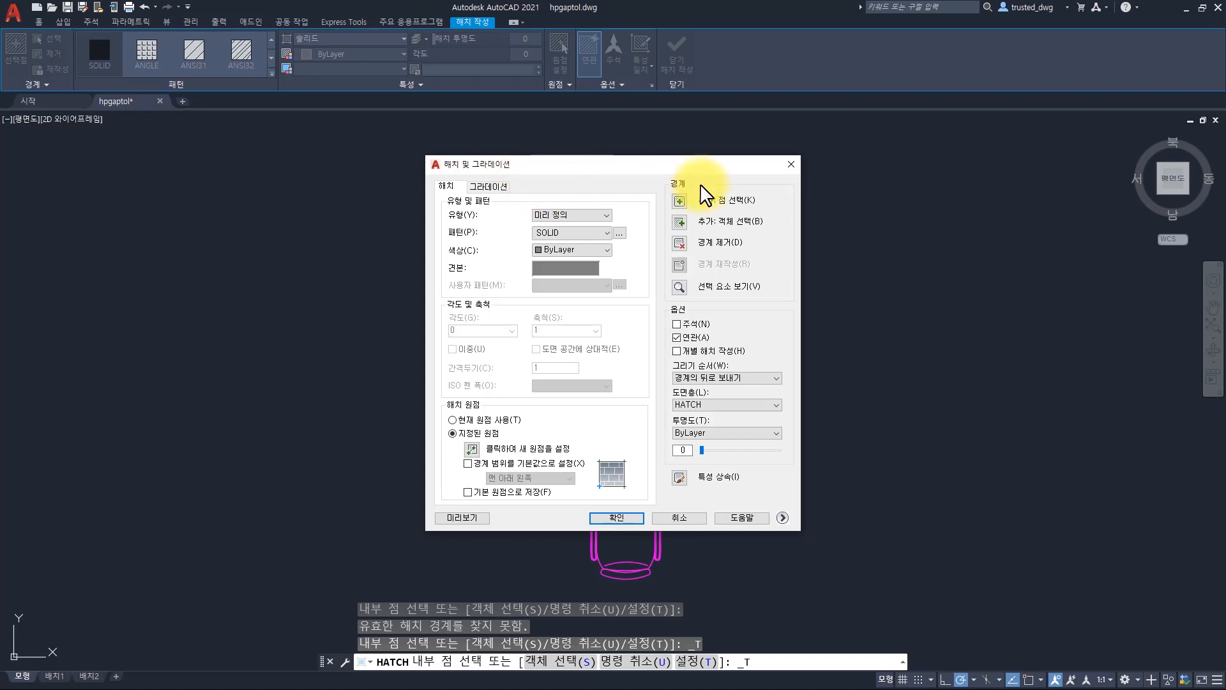
click(783, 517)
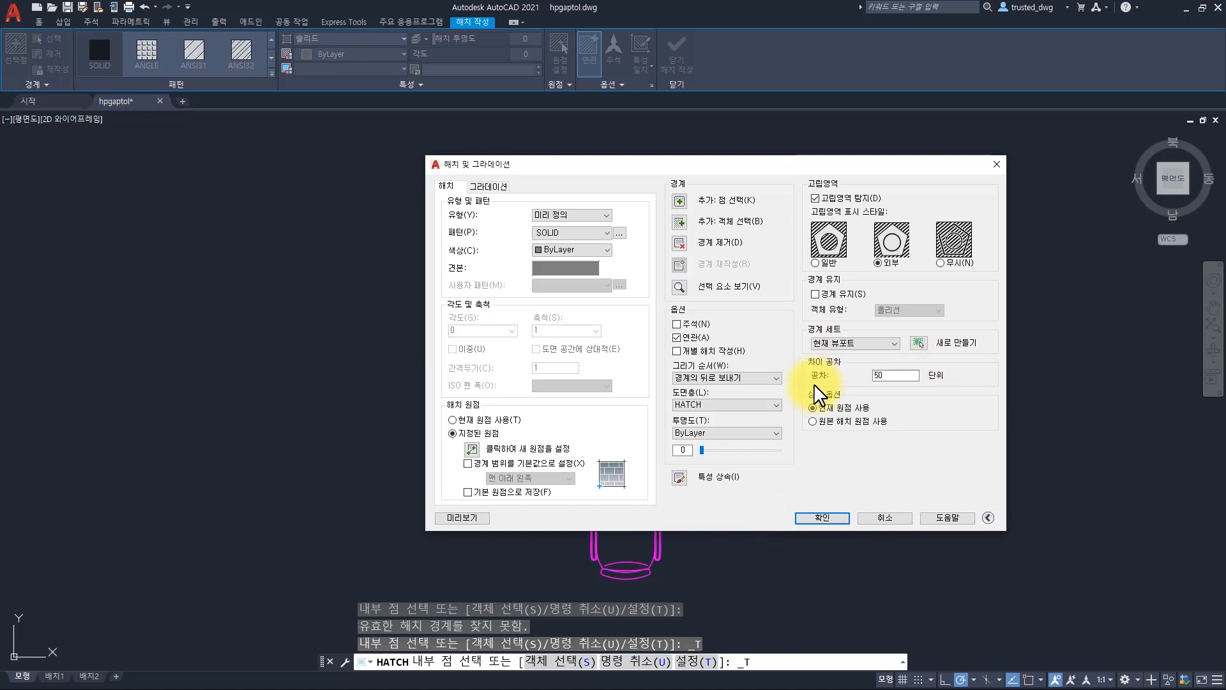
drag(900, 375, 822, 377)
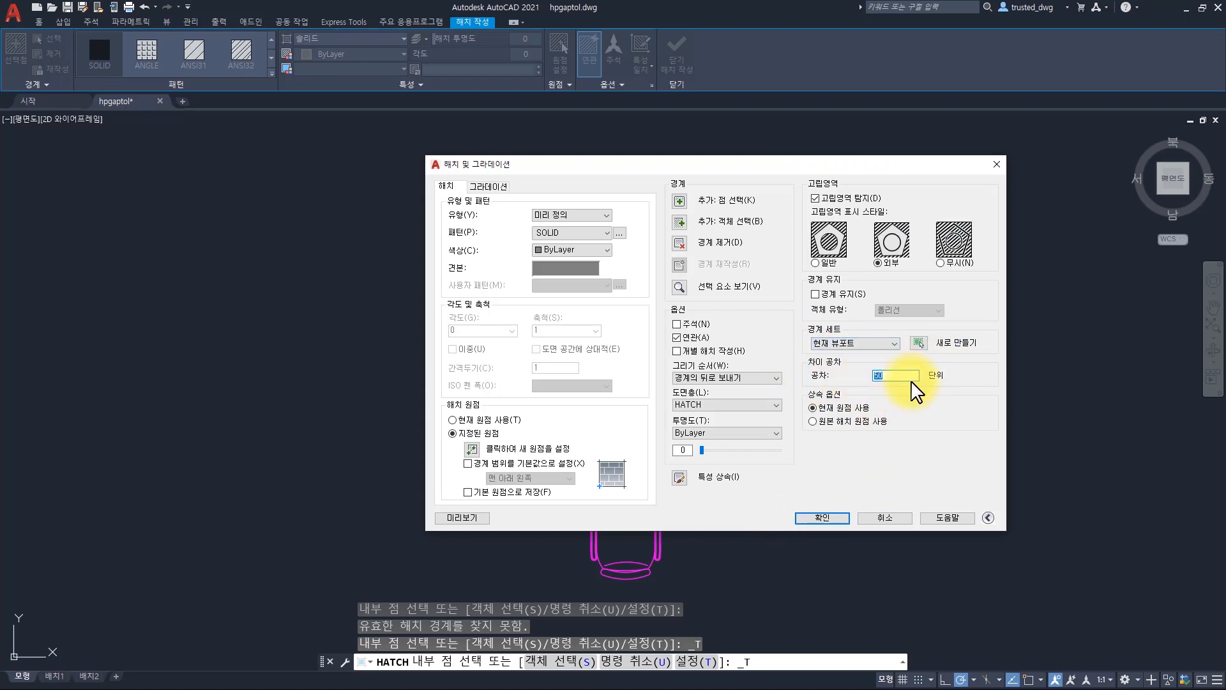
text(100)
key(Return)
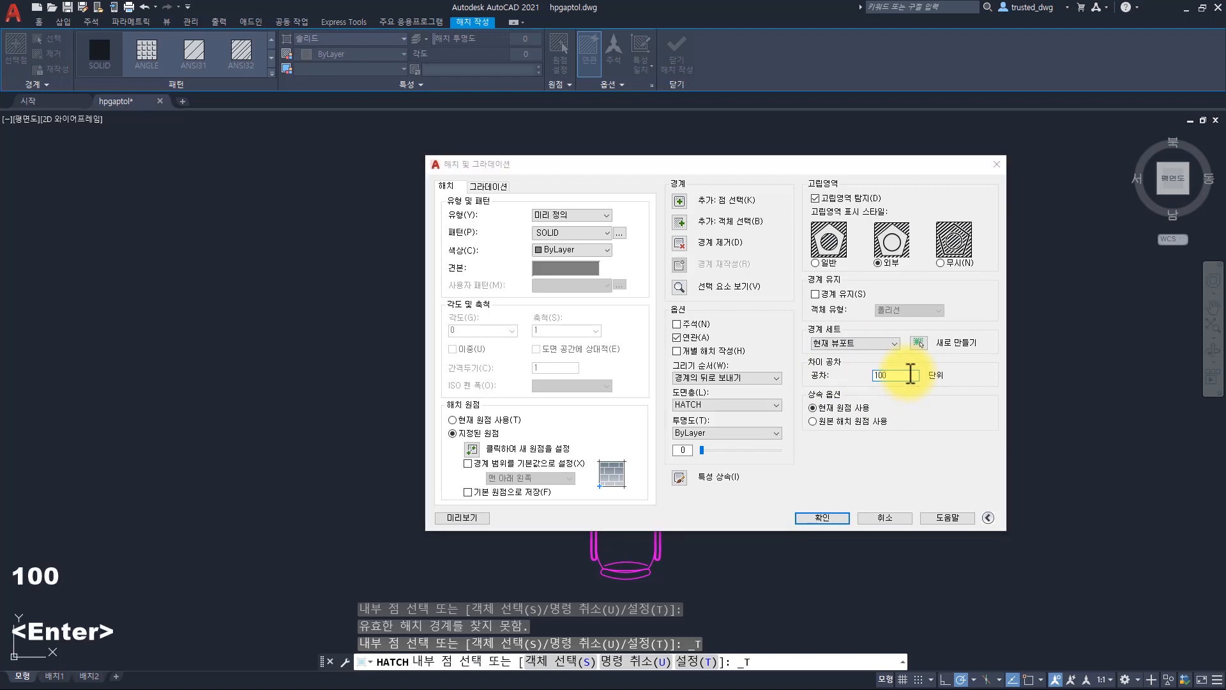
- Set the gap tolerance to 50 in the hatch options
click(615, 82)
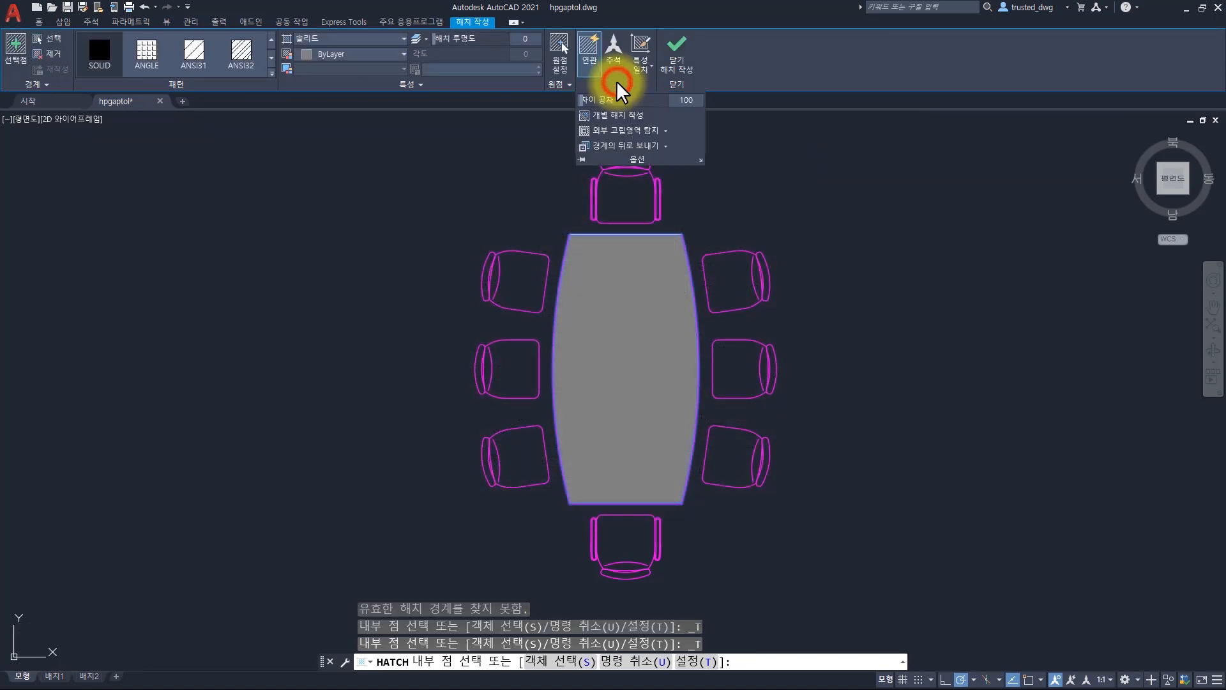
click(684, 97)
text(50)
key(Return)
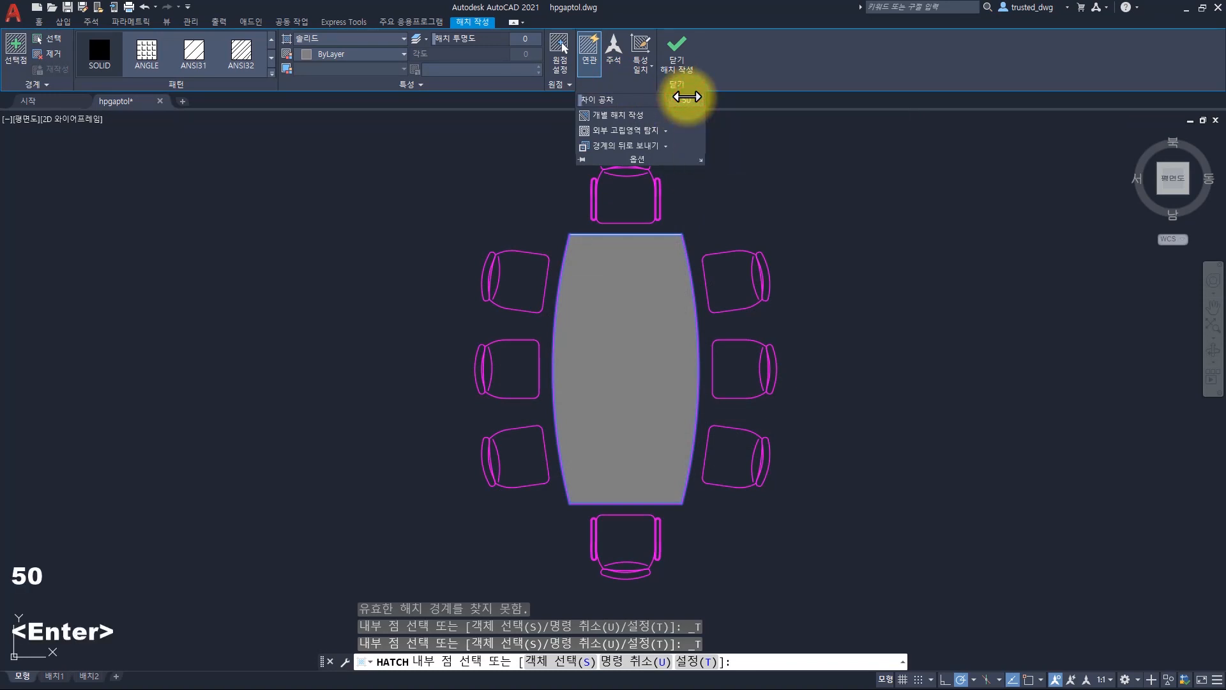
- Check the gap tolerance in the Hatch and Gradient settings and exit the Hatch command
click(701, 160)
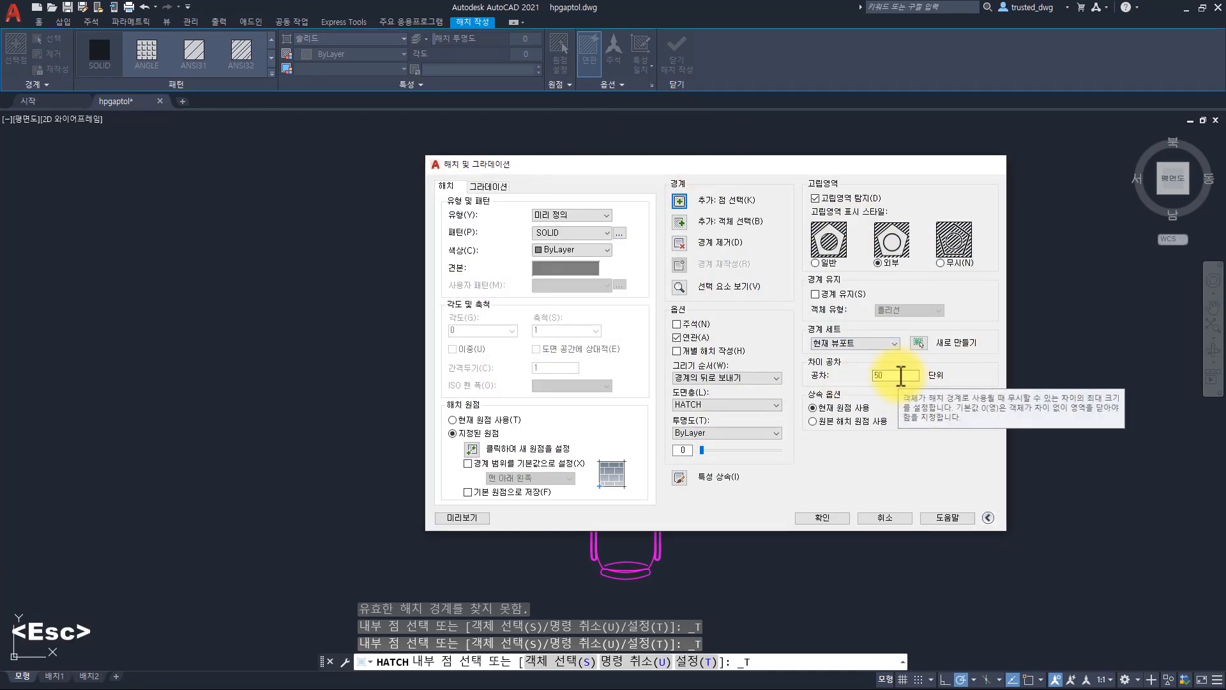
key(Escape)
key(Escape)
key(Escape)
key(Escape)
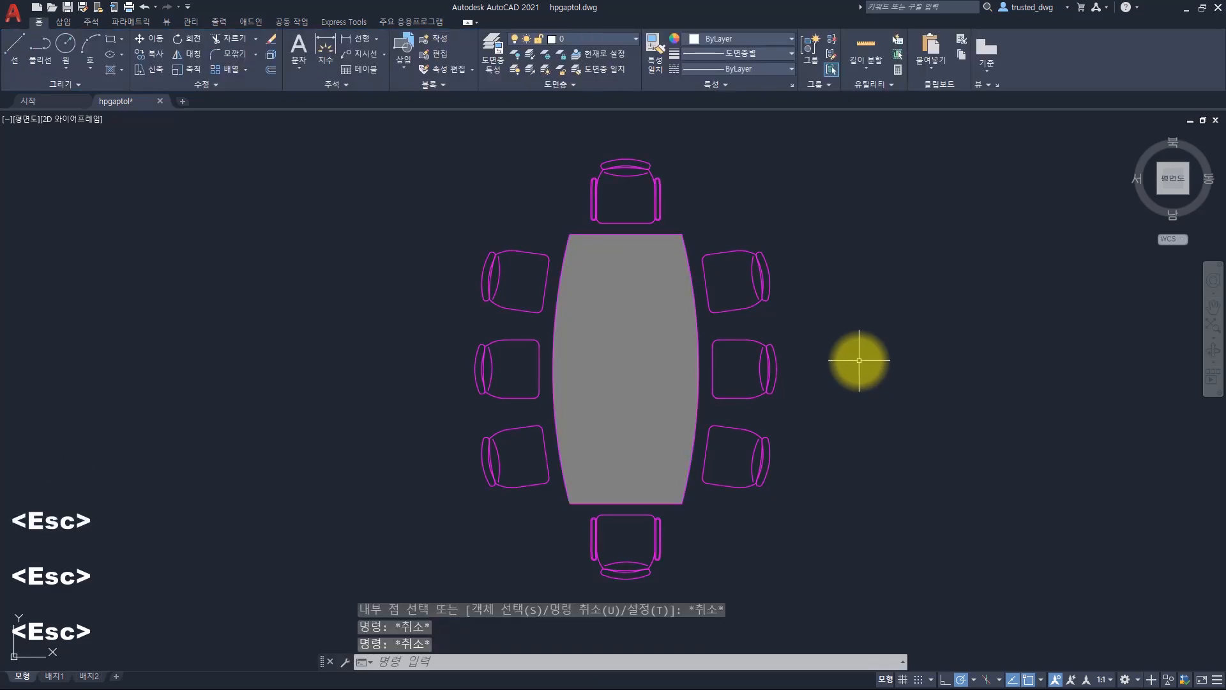
- Set the HPGAPTOL system variable to 100
text(hp)
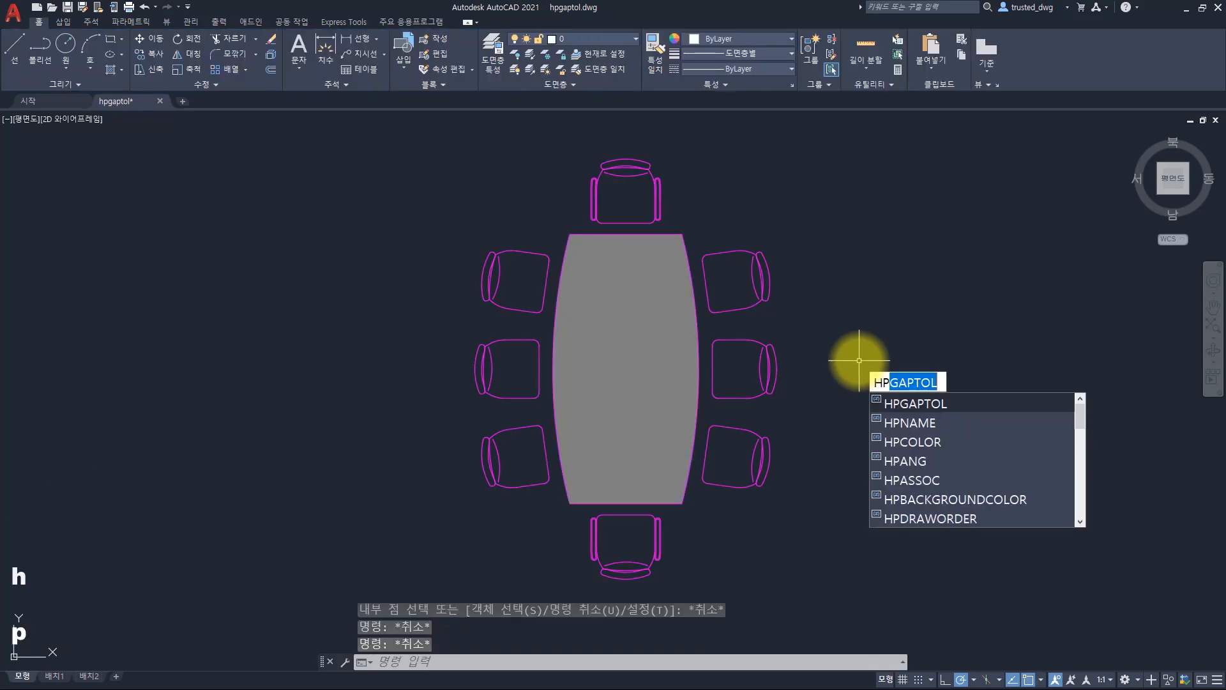
text(gapto)
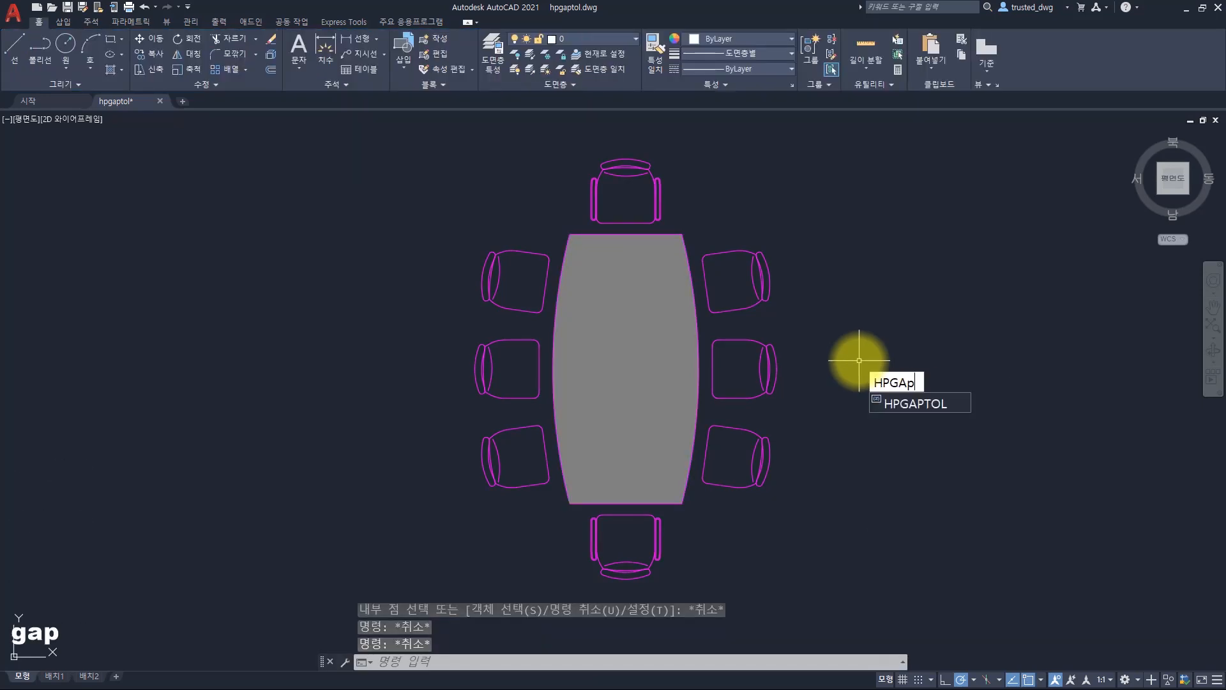
text(l)
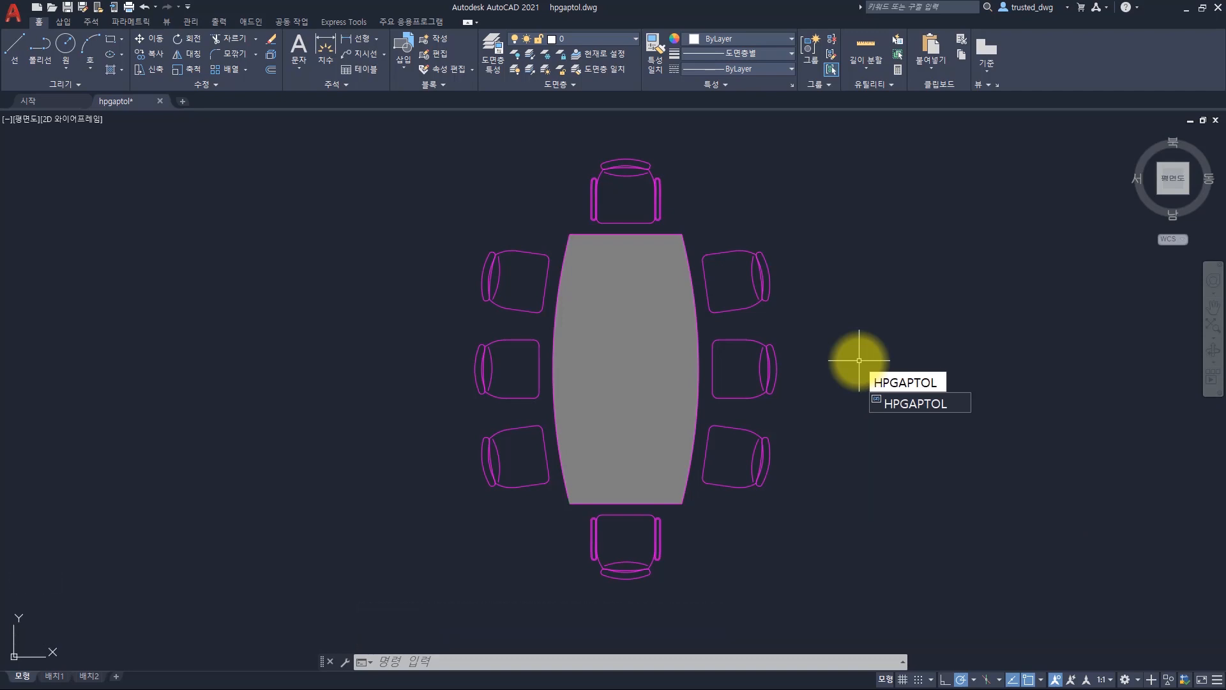
key(Return)
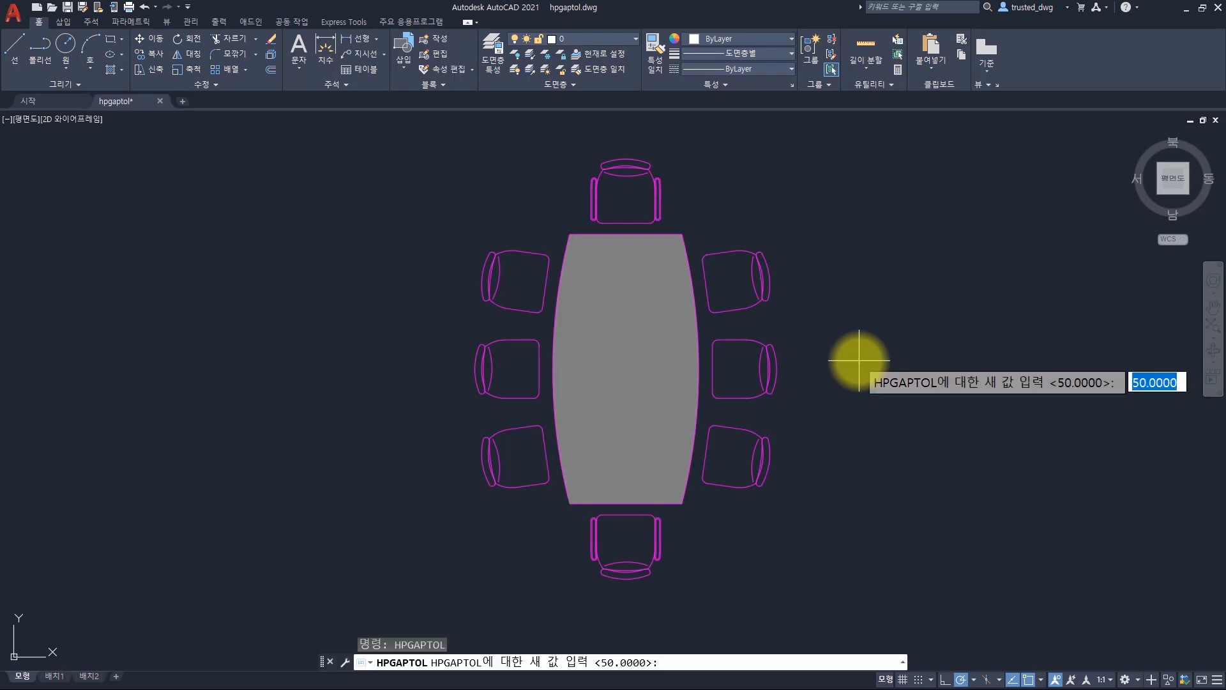
text(100)
key(Return)
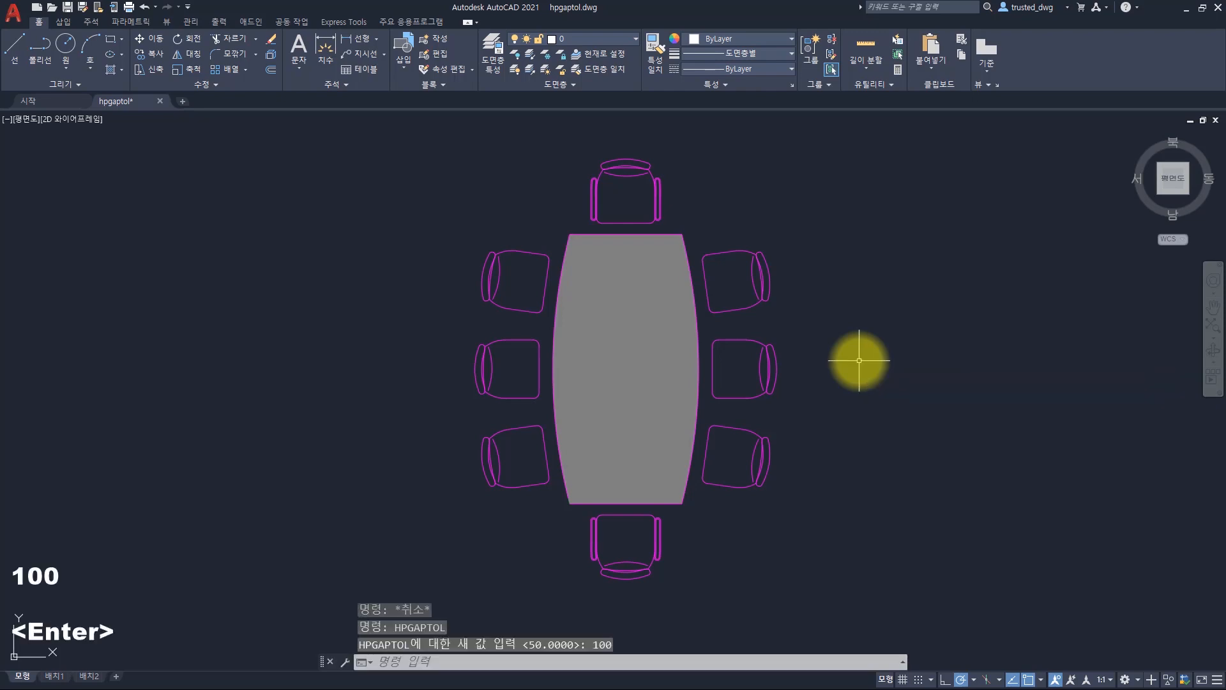
- Start a new hatch and check the gap tolerance among its options
text(h)
key(space)
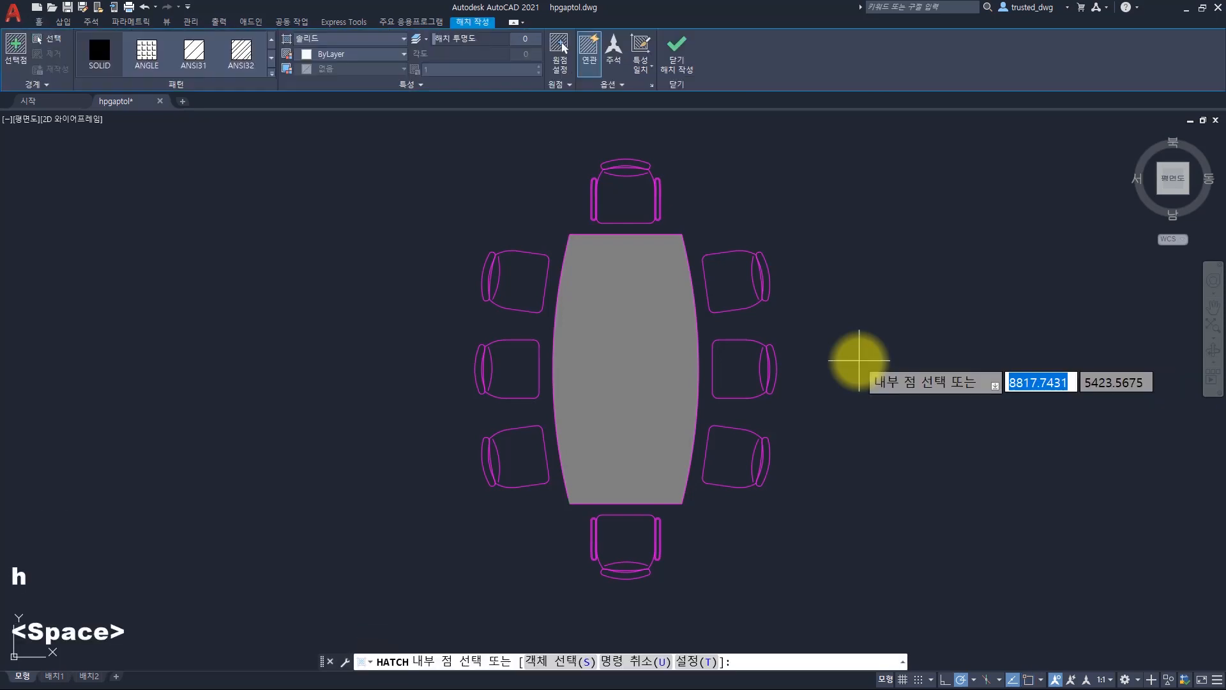
click(614, 83)
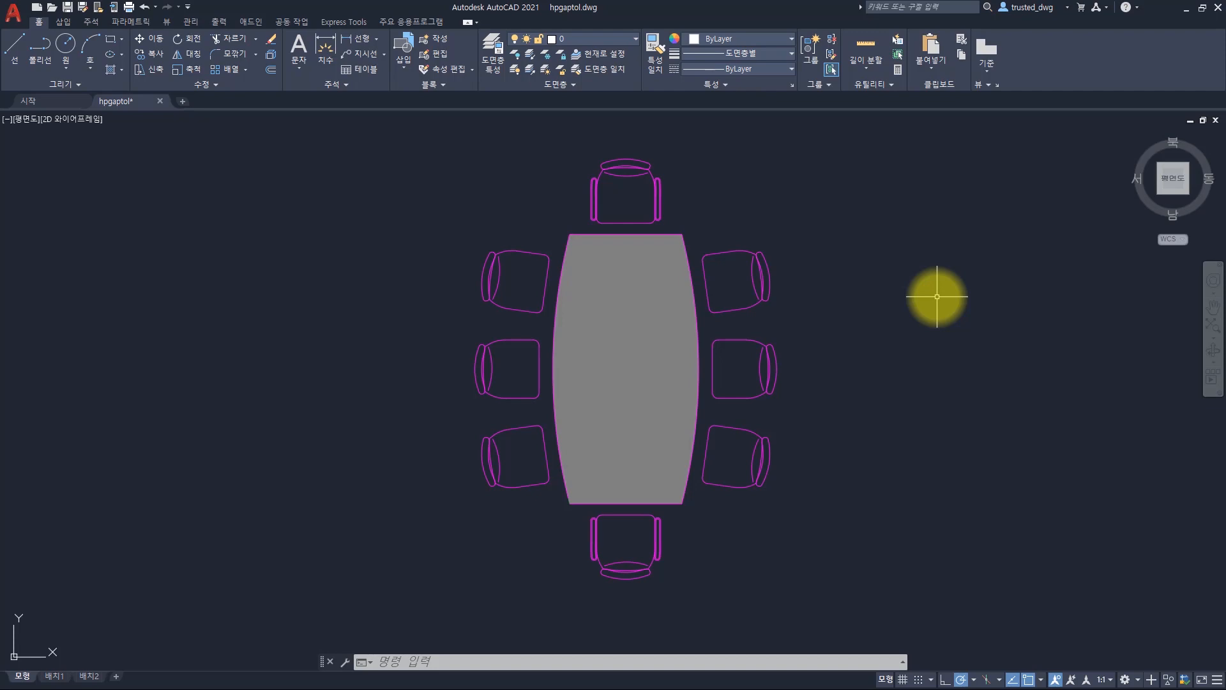
- Draw a nearly square rectangle in the empty area to the right of the table and chairs
middle_drag(939, 260, 652, 252)
text(rec)
key(space)
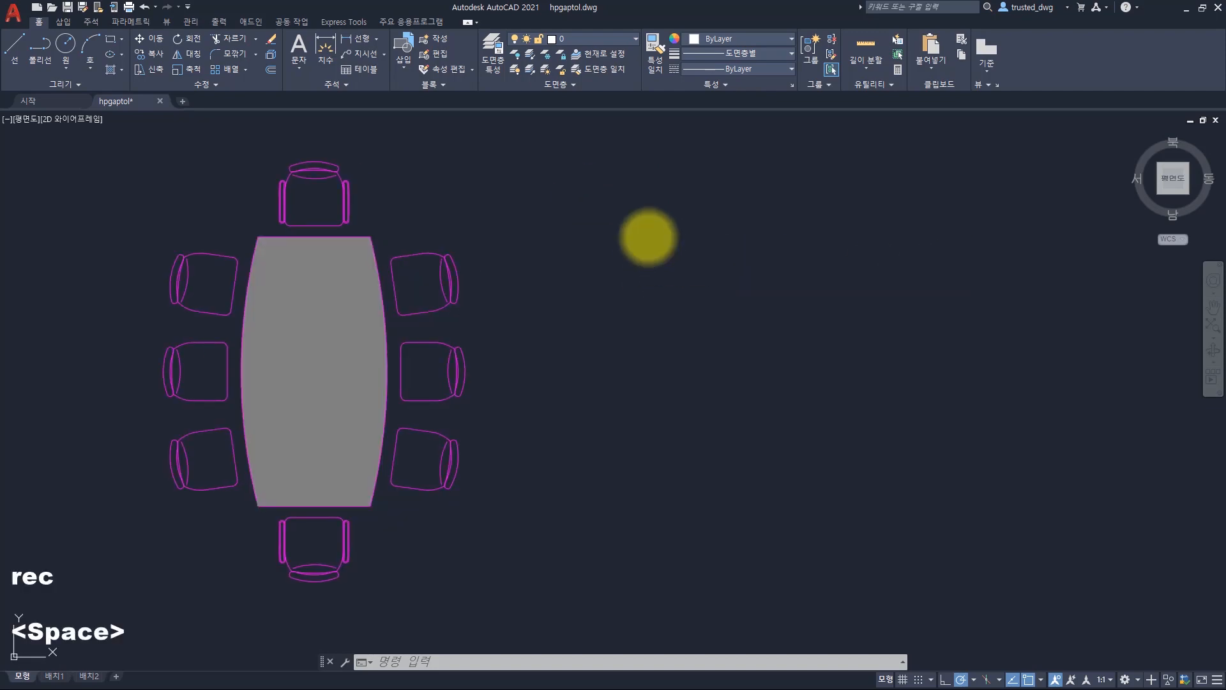
click(639, 215)
click(771, 353)
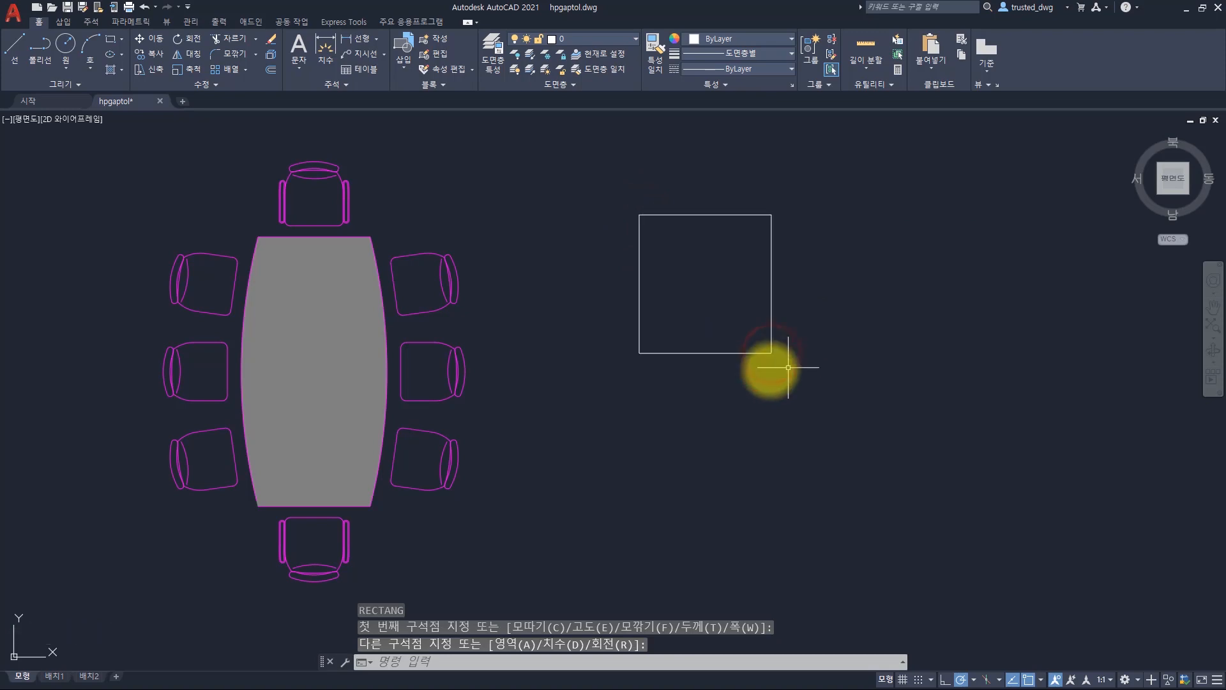
- Explode the new rectangle into separate lines
click(769, 352)
text(x)
key(space)
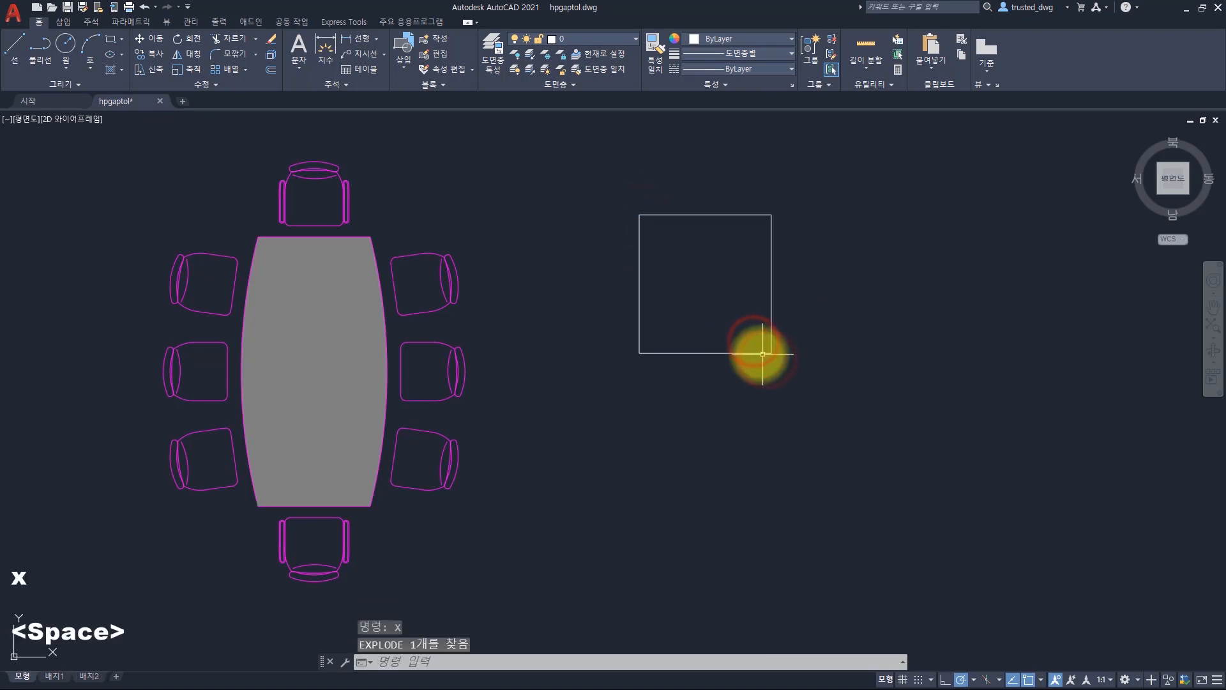
- Shorten the small square's bottom line by 100 from its right end, opening a gap at the lower-right corner
click(760, 353)
click(771, 353)
key(Tab)
key(Tab)
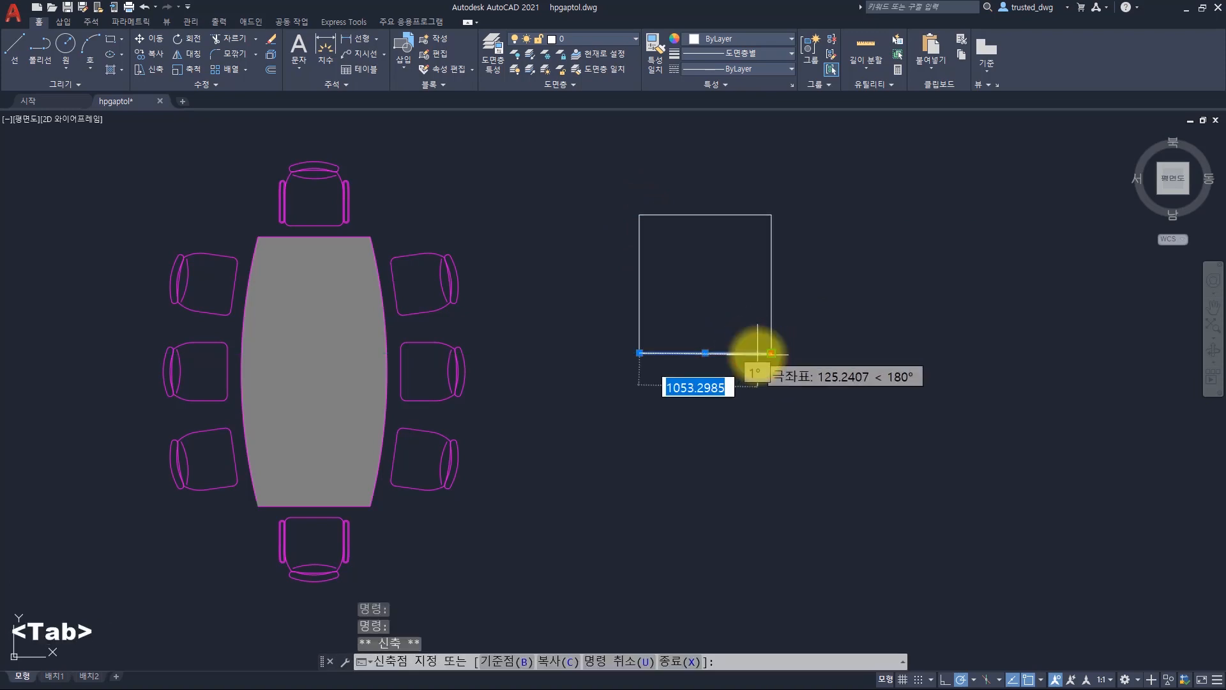
key(Tab)
text(100)
key(Return)
key(Escape)
key(Escape)
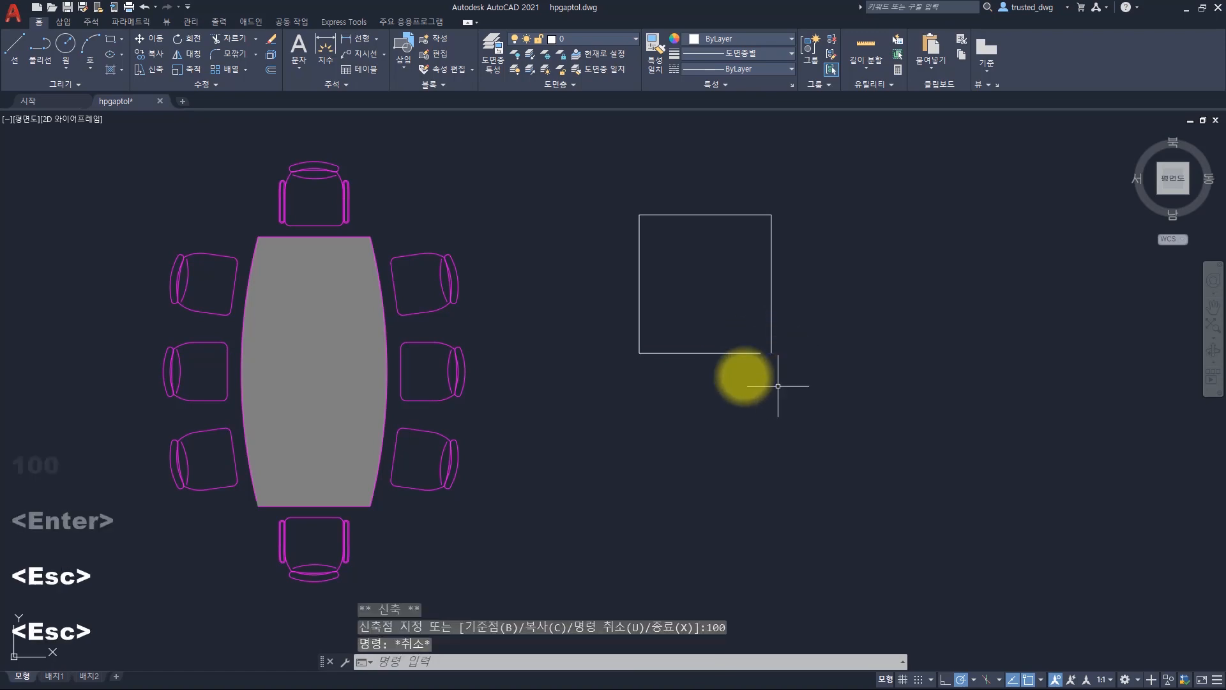
- Measure the gap between the end of the shortened bottom line and the square's lower-right corner
text(di)
key(space)
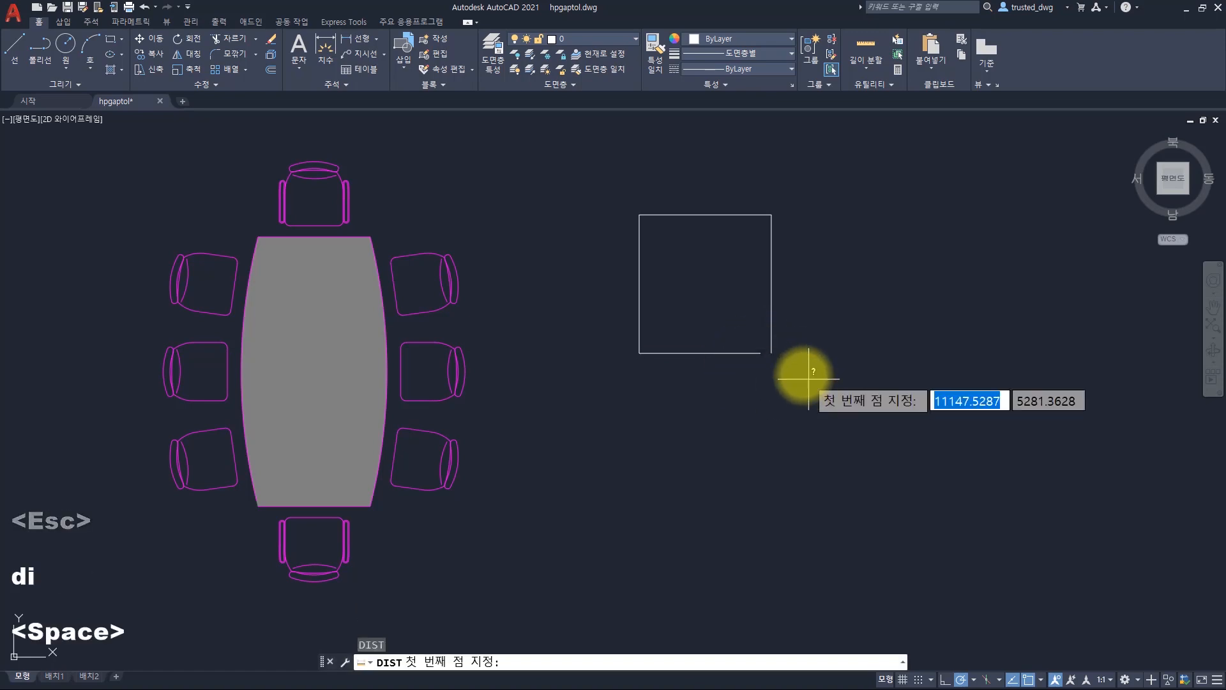
click(756, 352)
click(772, 353)
key(Escape)
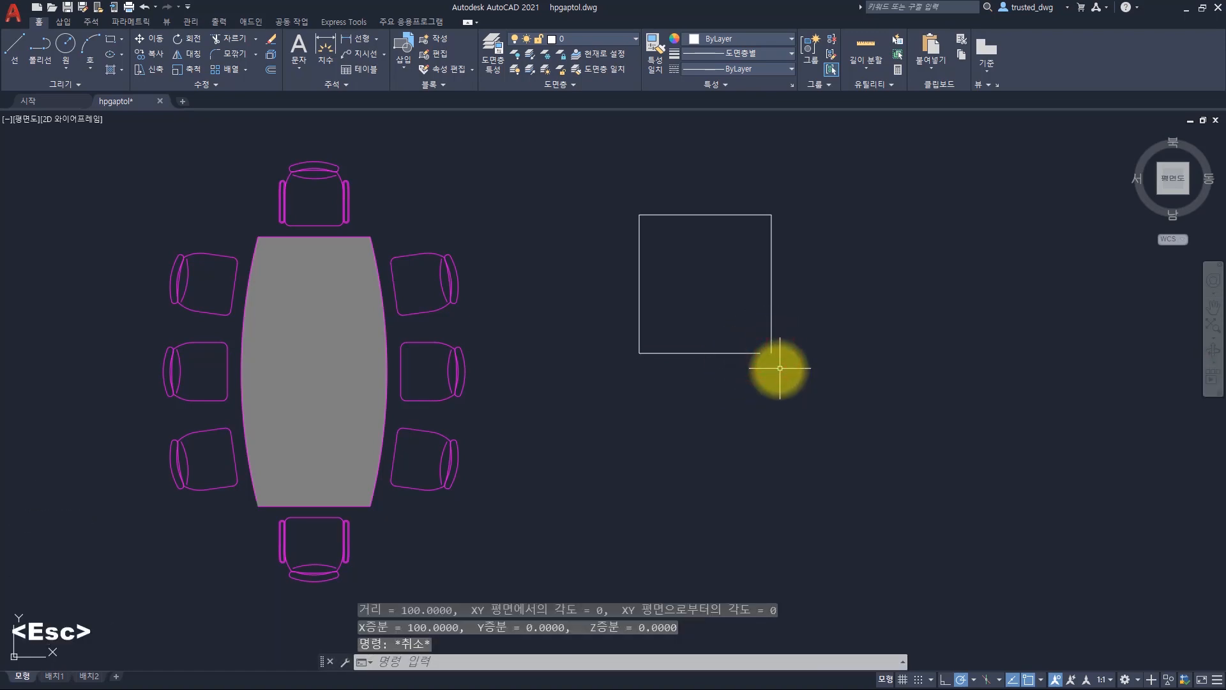
- Draw a larger rectangle that surrounds the small open square with space on all sides
text(rec)
key(space)
click(517, 151)
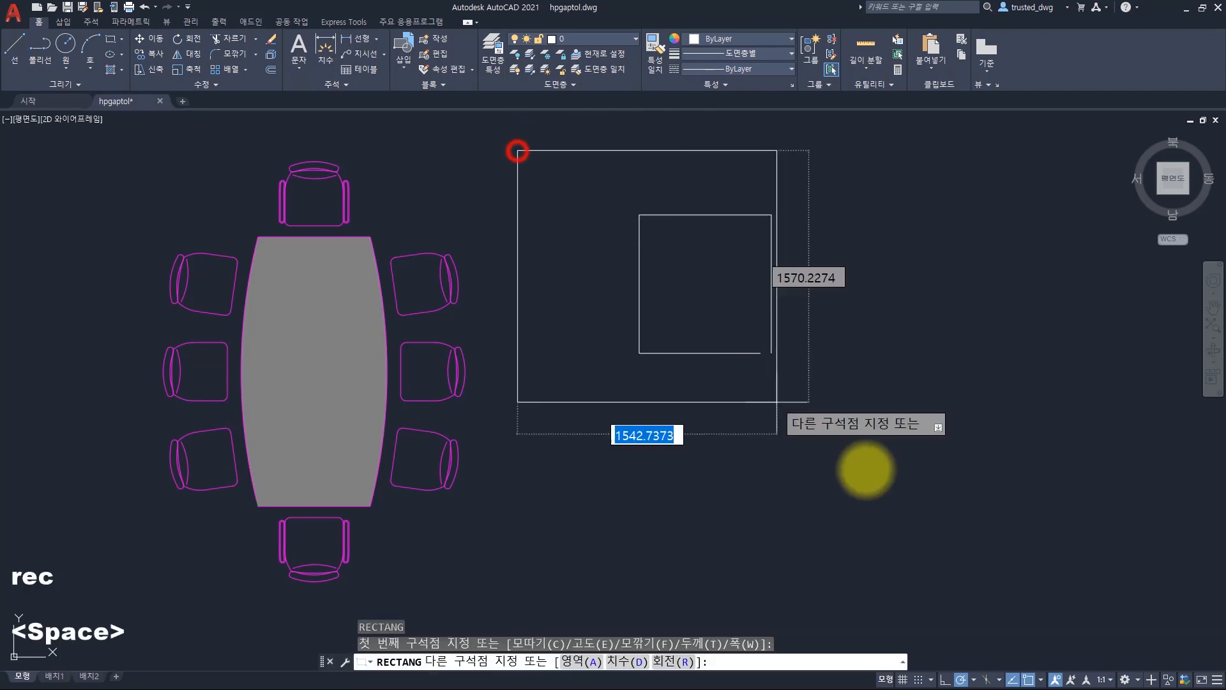
click(911, 505)
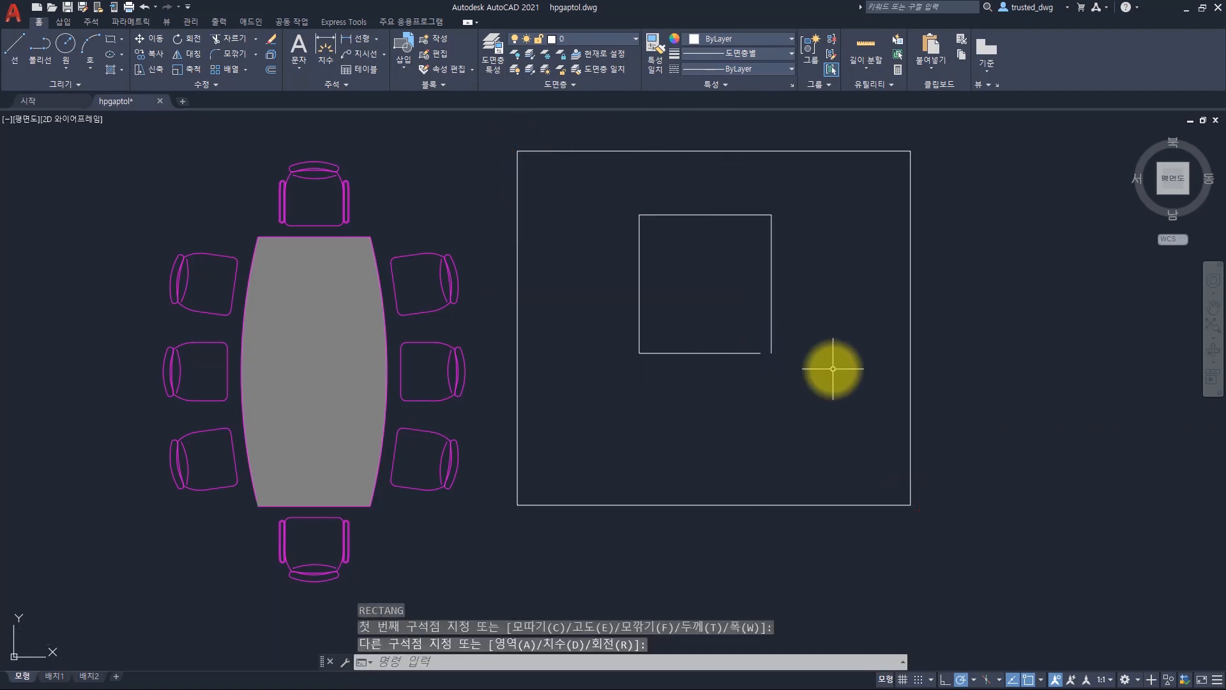
key(Escape)
key(Escape)
- Try to hatch from an internal point inside the small open square, and erase the resulting hatch
text(h)
key(space)
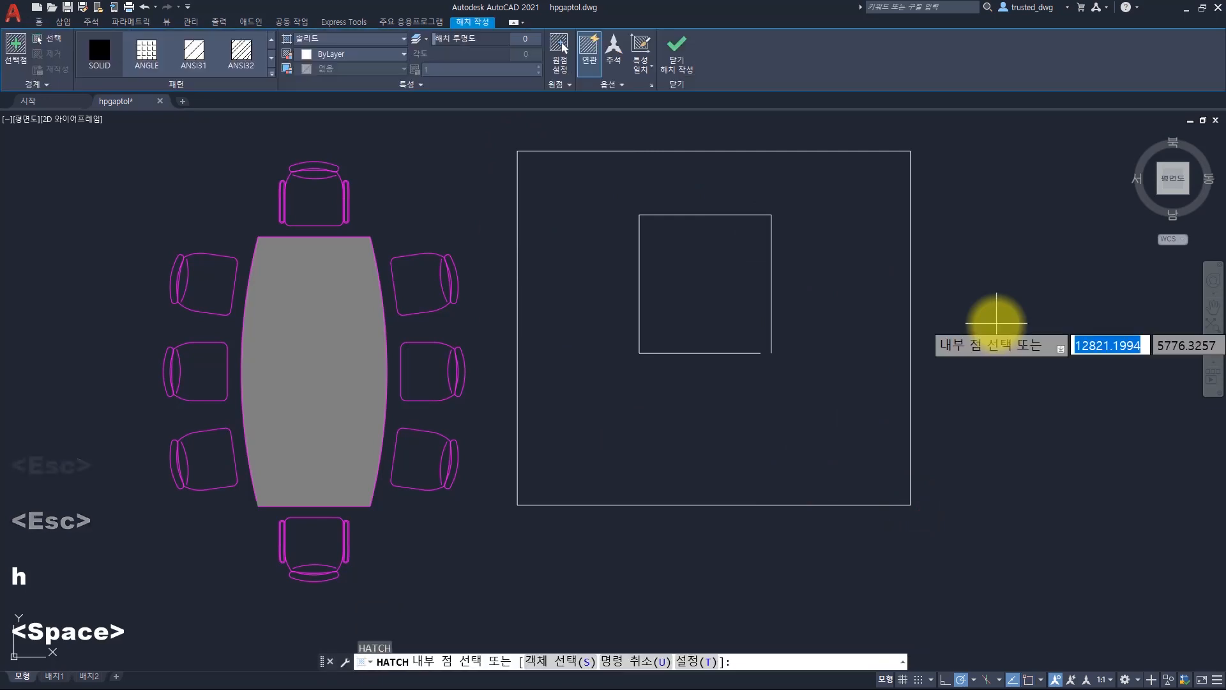
click(716, 280)
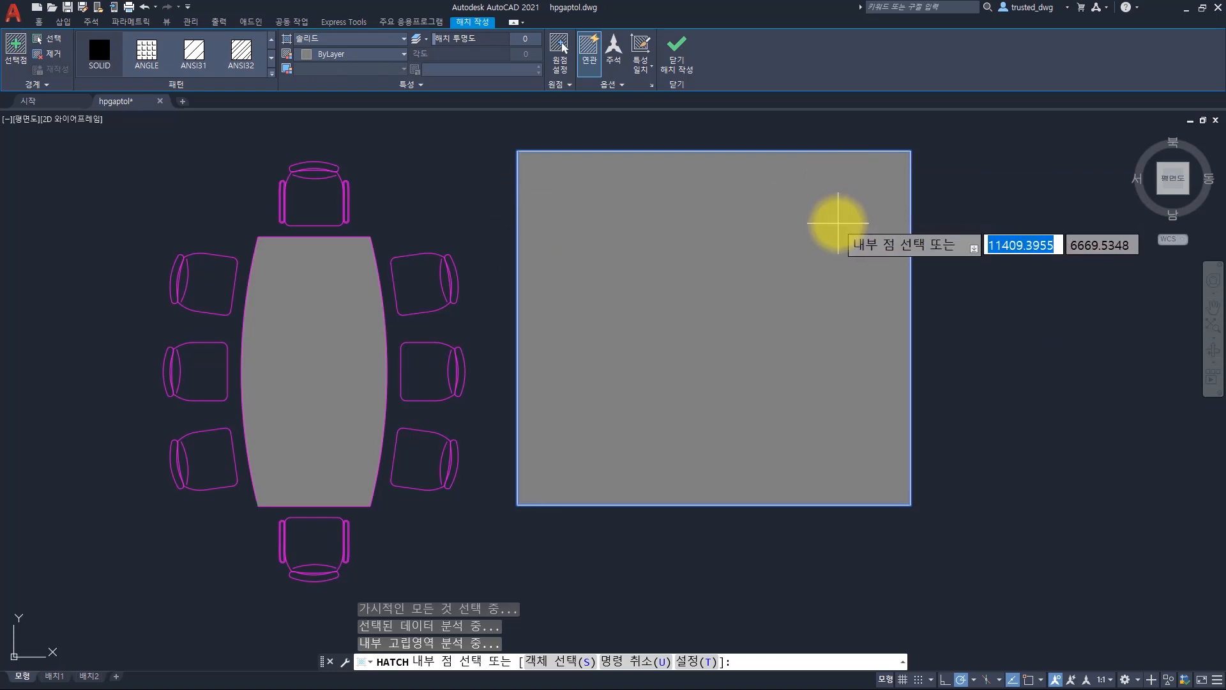
key(Return)
text(e)
key(Return)
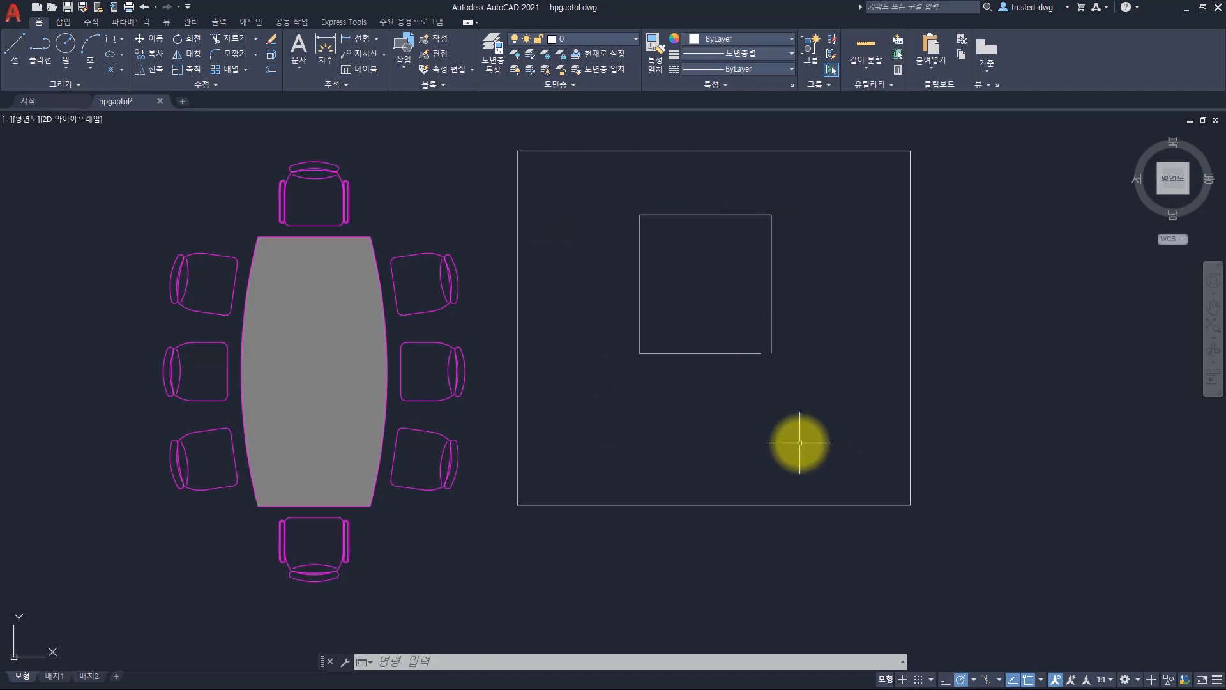
- Try to hatch from an internal point between the small square and the outer rectangle, and undo it
text(h)
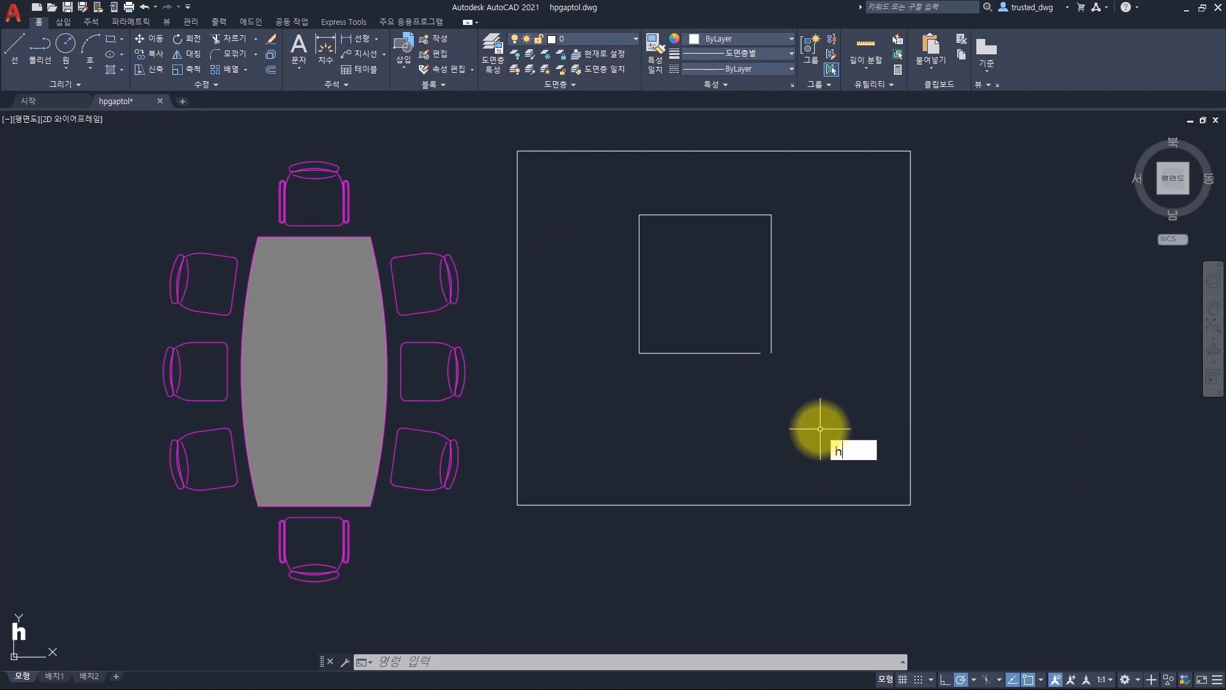
key(space)
click(754, 420)
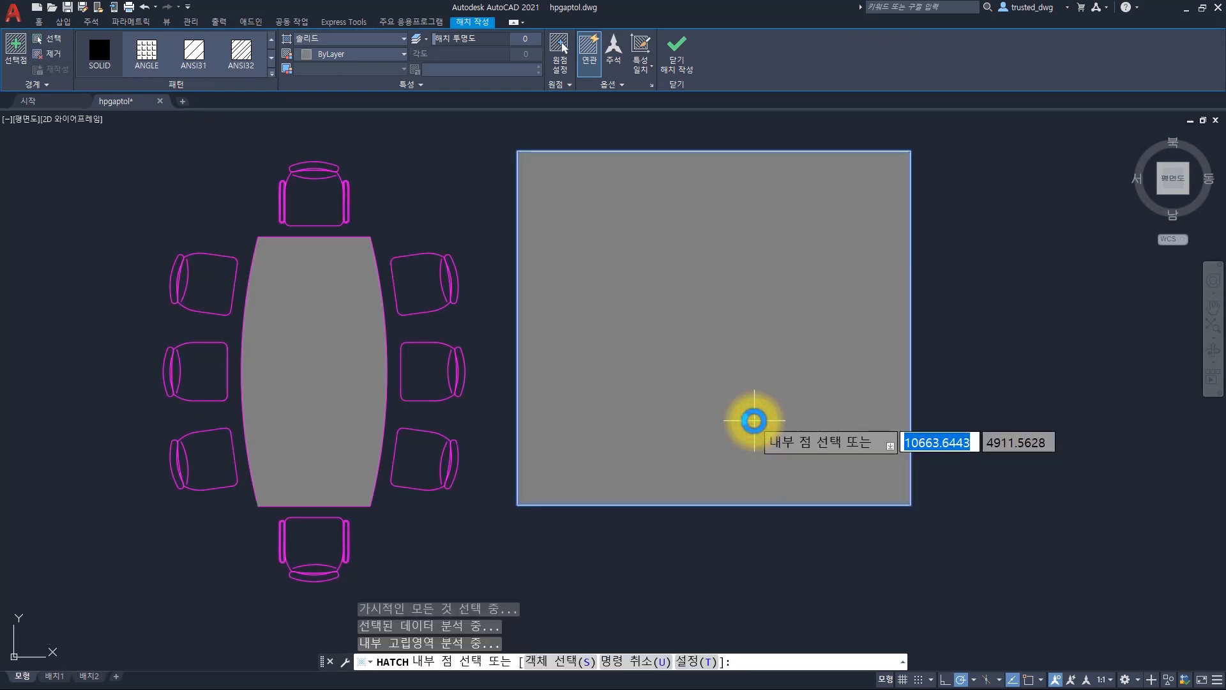
key(Escape)
key(ctrl+z)
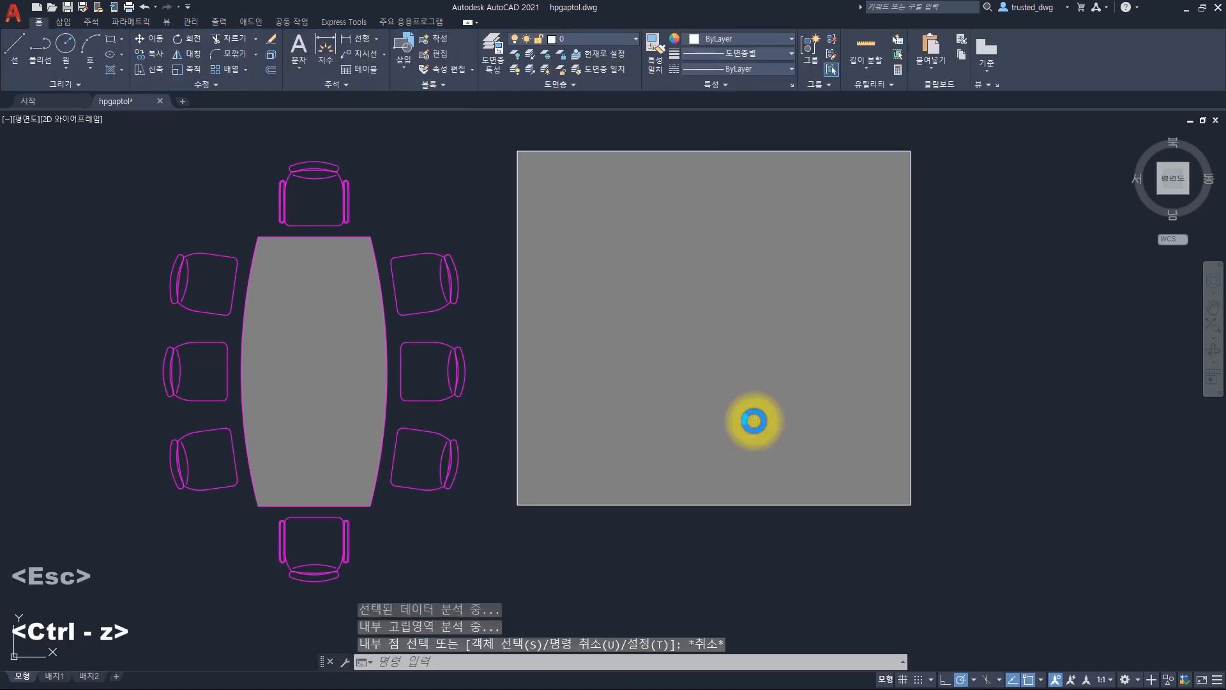
key(Escape)
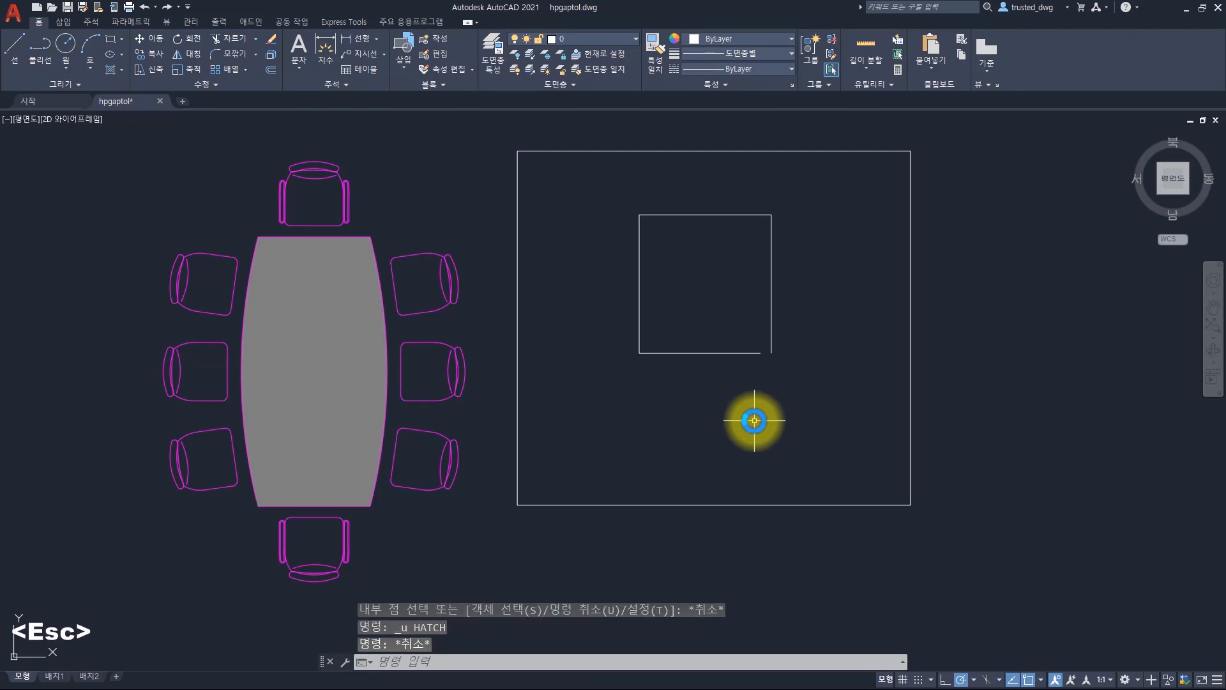
- Open the exploded outer rectangle by moving the right end of its bottom line downward and inward
click(895, 528)
click(864, 481)
click(910, 505)
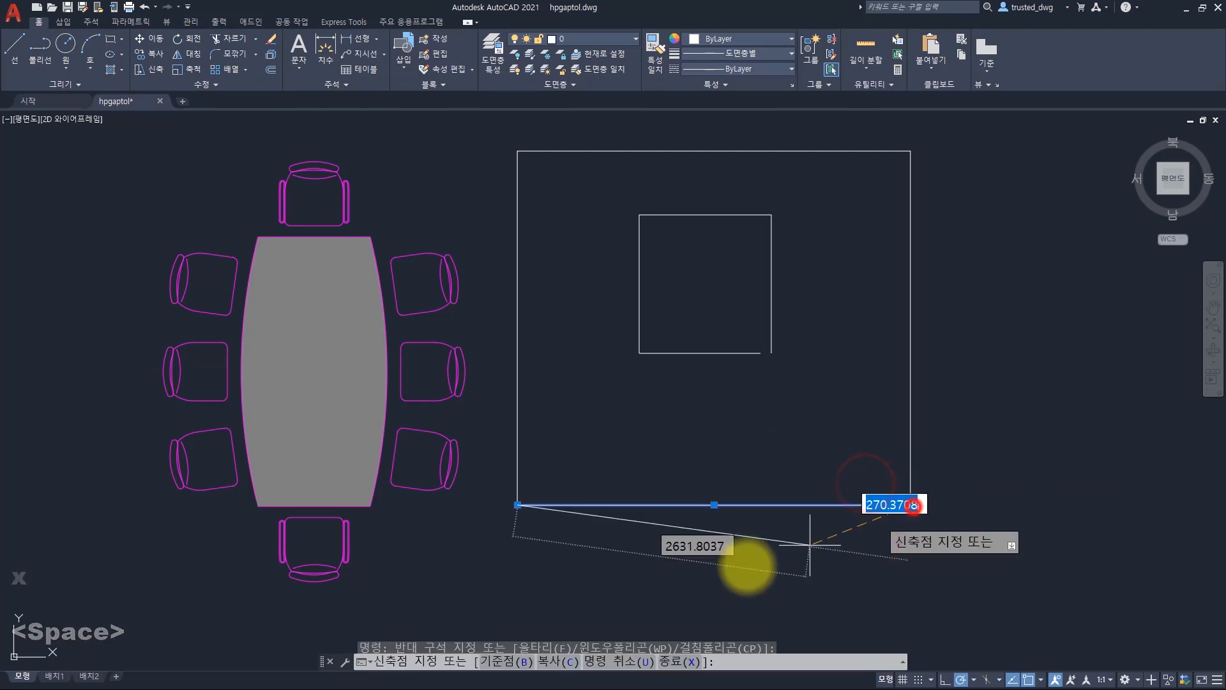
click(748, 566)
- Hatch the inside of the small square, continuing despite its unclosed boundary
text(h)
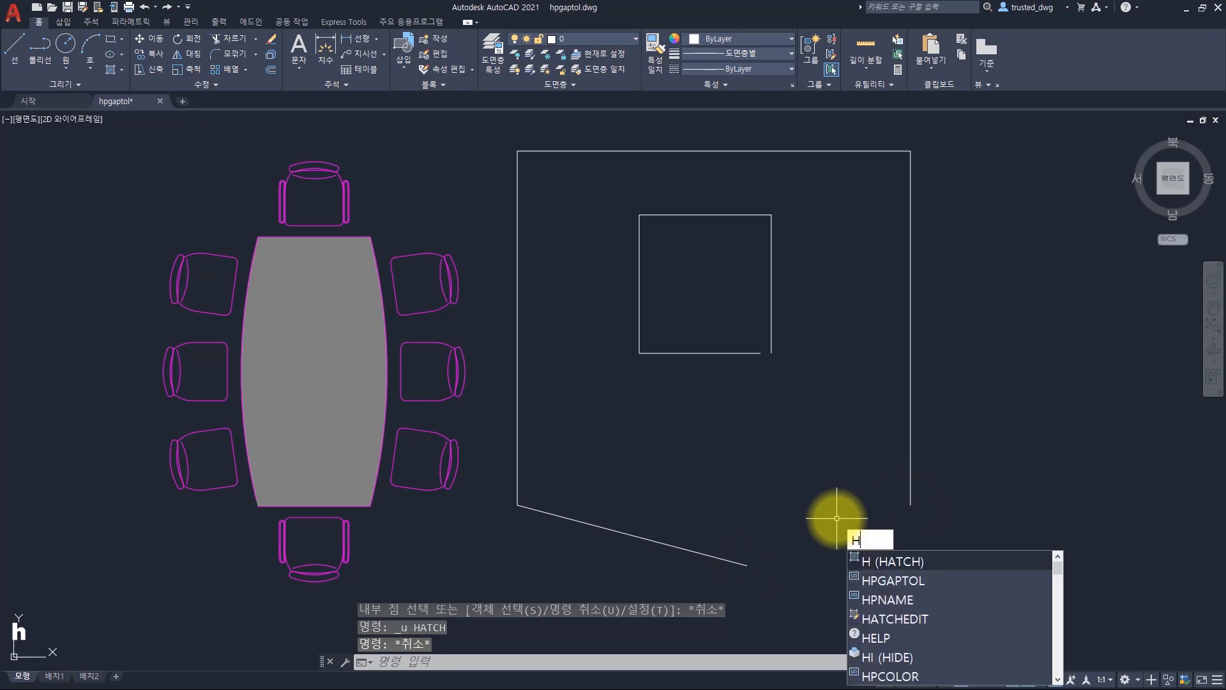
key(space)
click(719, 294)
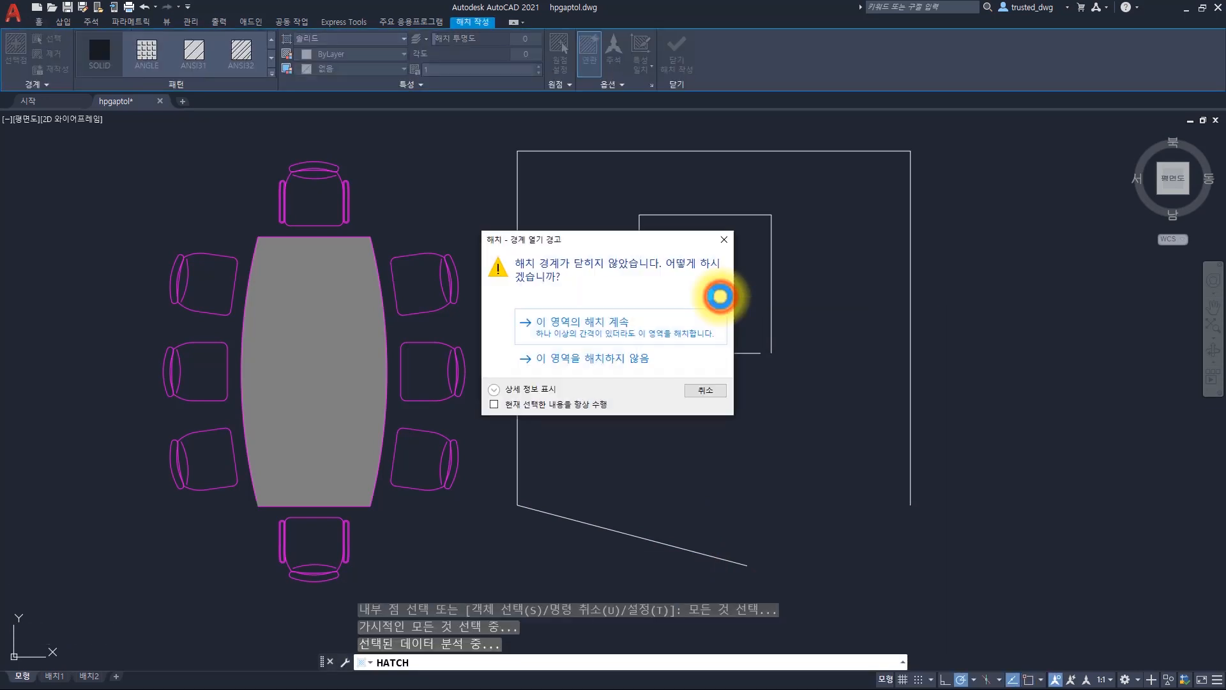
click(628, 322)
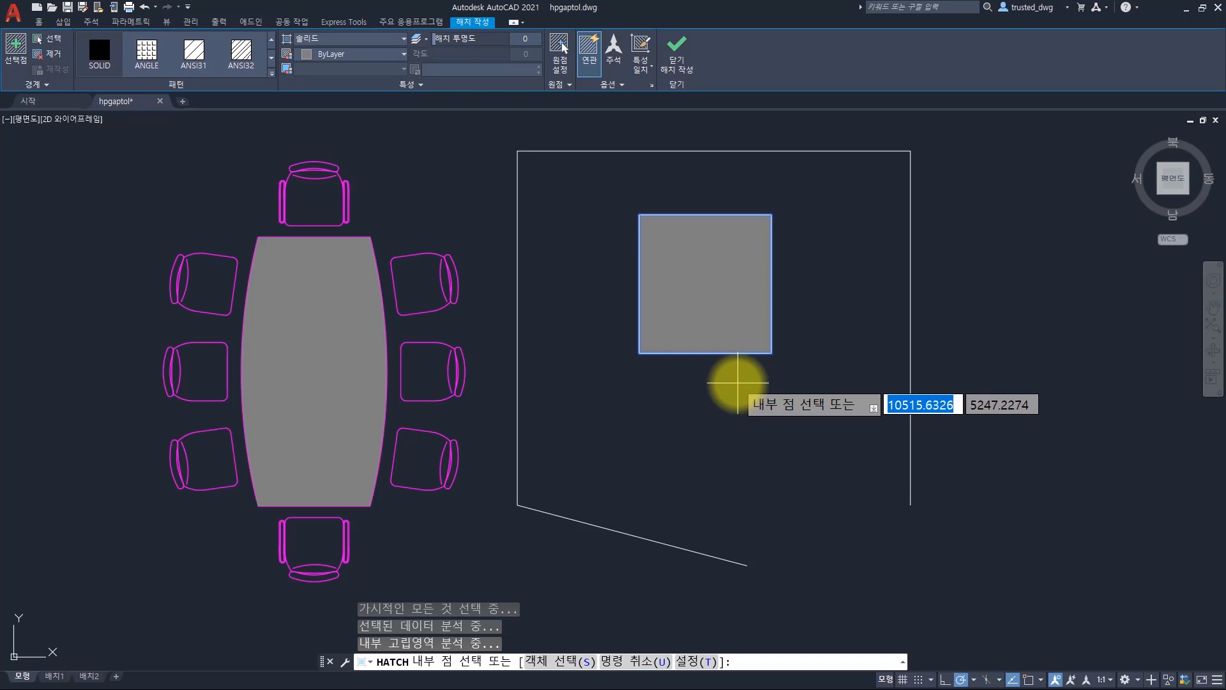
key(Escape)
click(973, 562)
key(Escape)
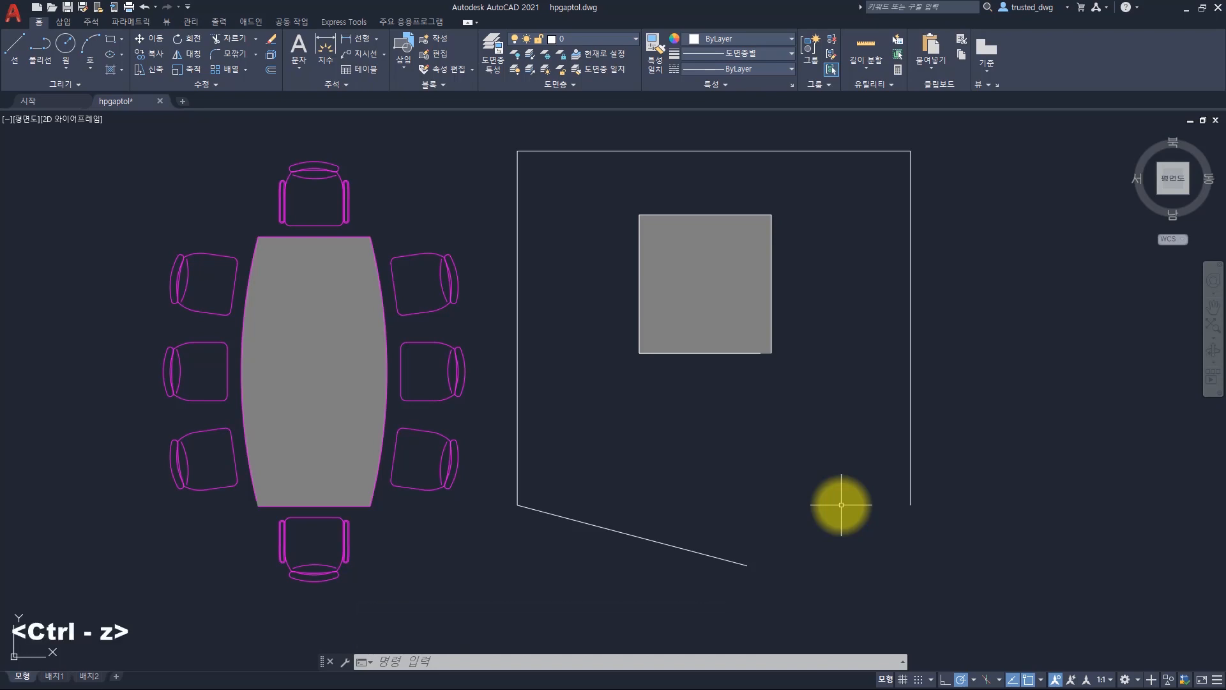
- Undo the small square's hatch and the change to the outer rectangle's bottom line
key(ctrl+z)
key(ctrl+z)
key(Escape)
key(Escape)
key(Escape)
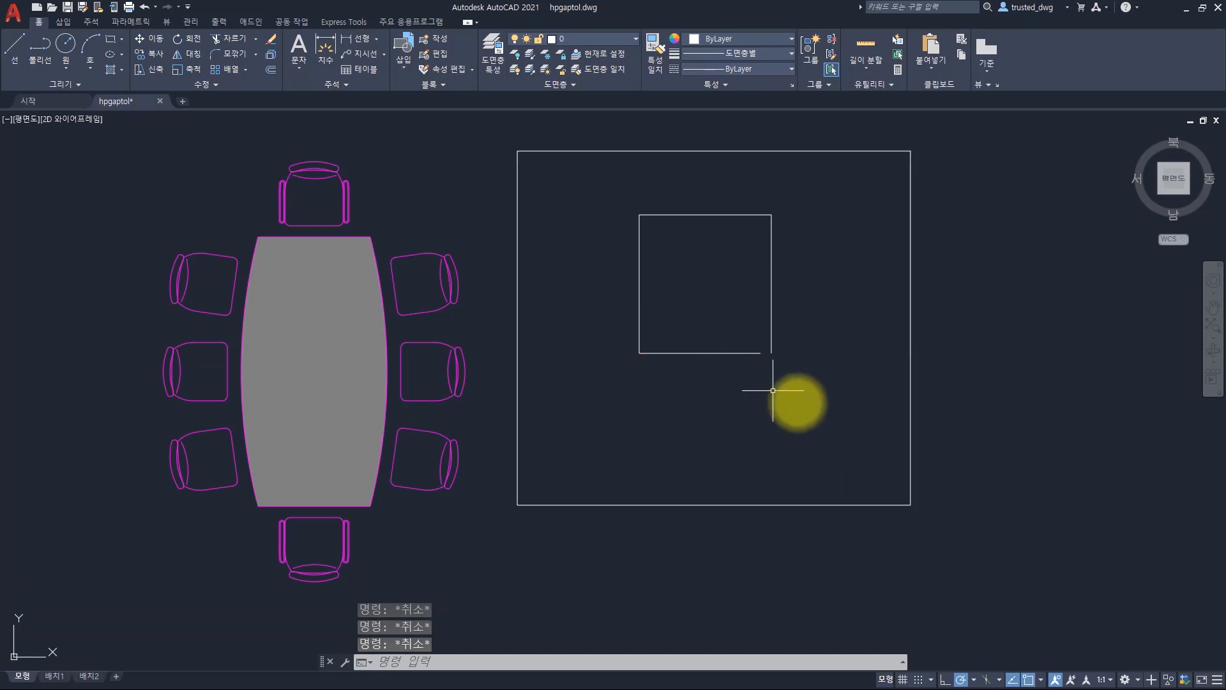
- Isolate the four lines of the small open square from all other objects in the drawing
click(827, 419)
click(618, 200)
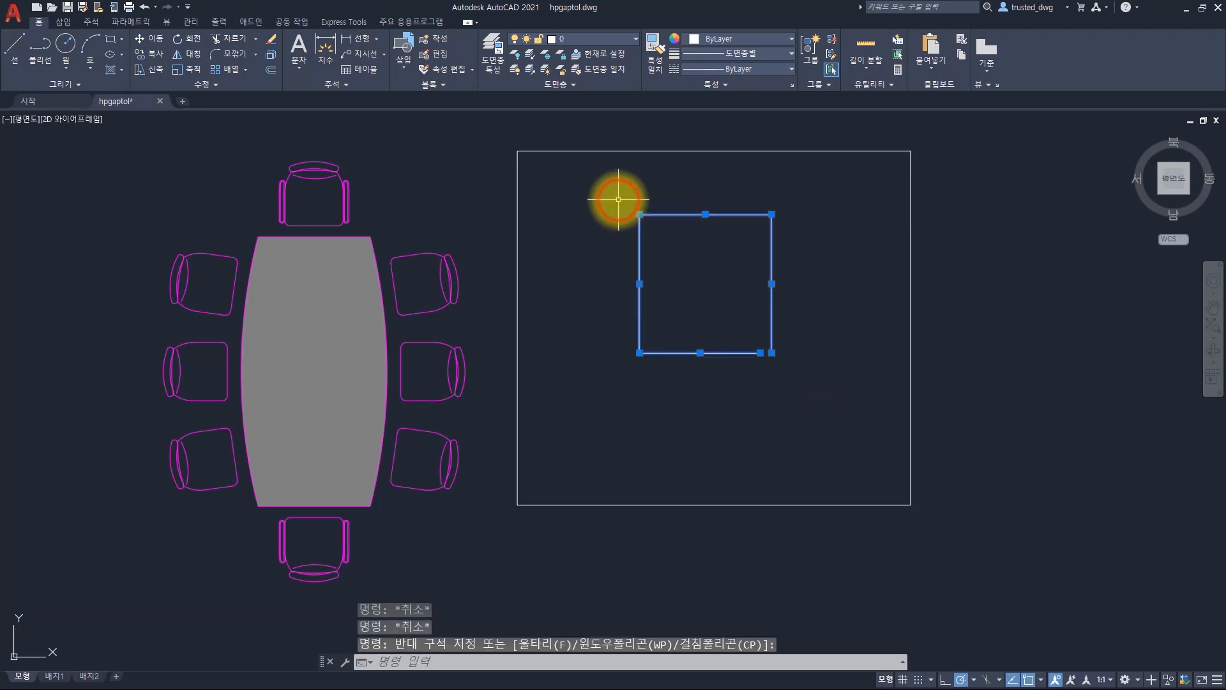
right_click(811, 188)
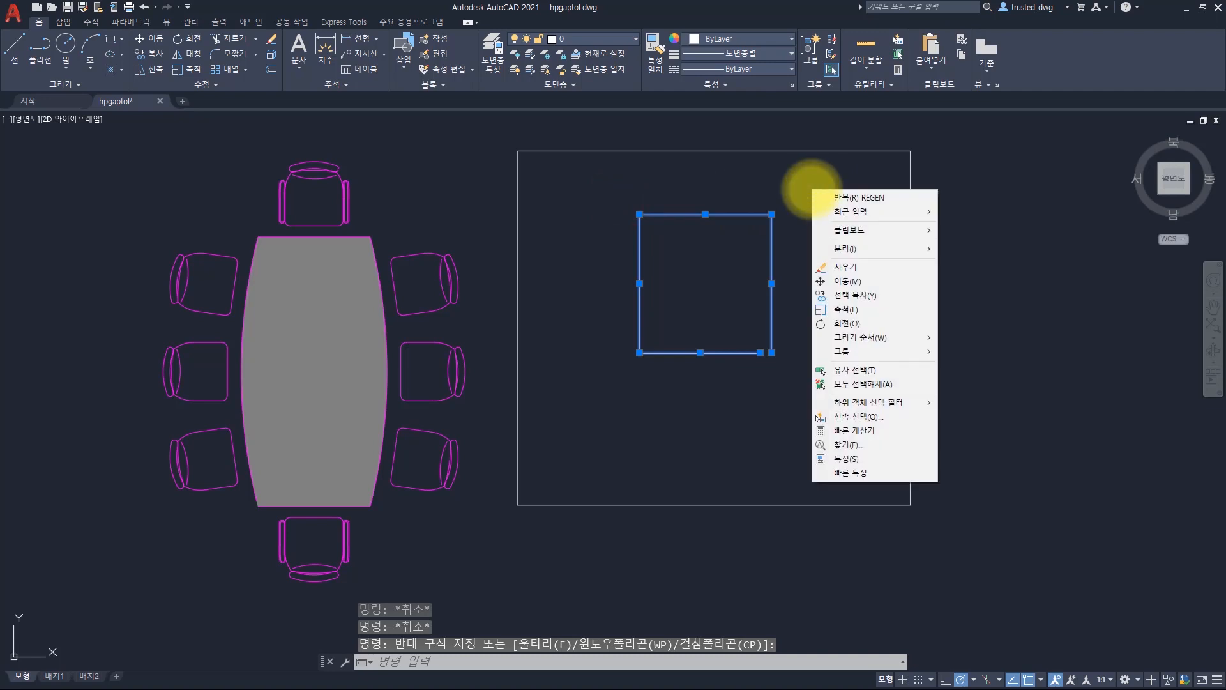
click(876, 247)
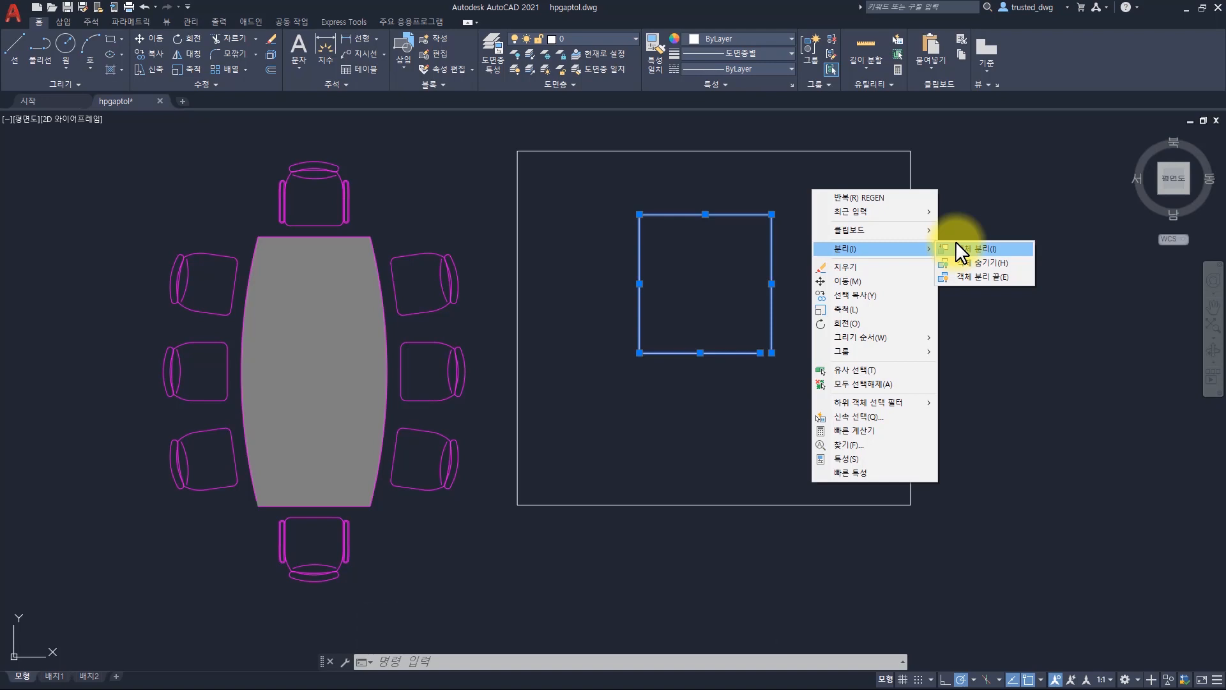
click(999, 248)
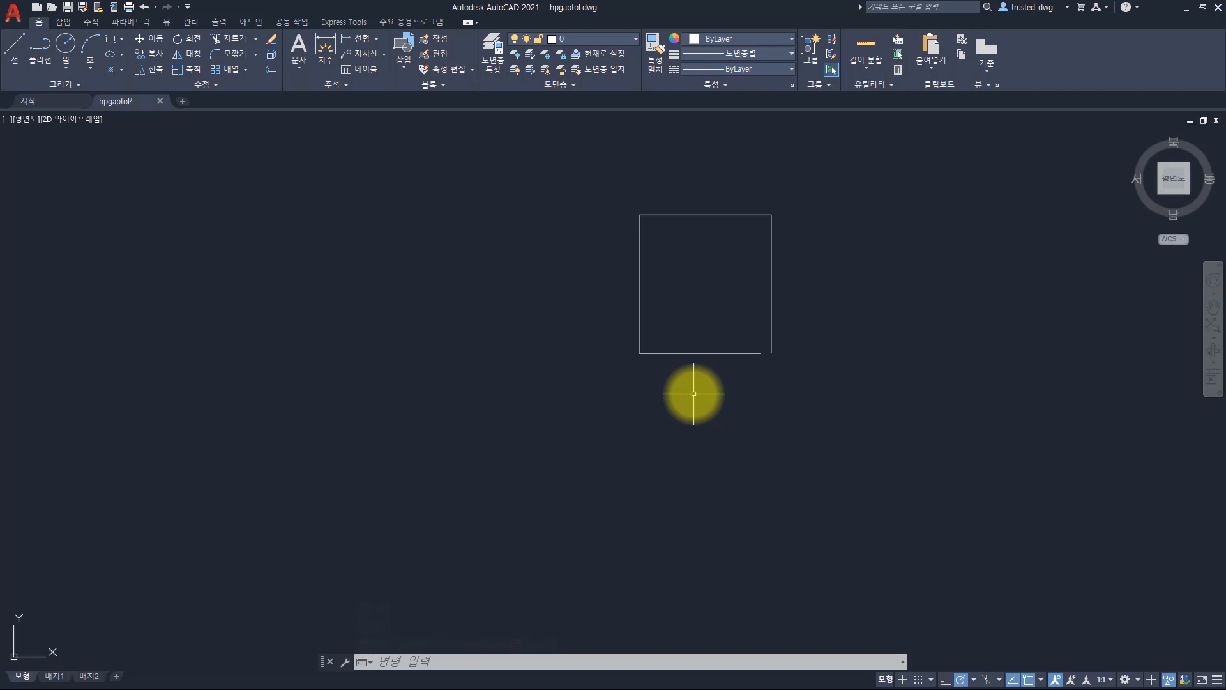
- Hatch the inside of the isolated square with the solid pattern, continuing despite the unclosed boundary
text(h)
key(space)
click(704, 287)
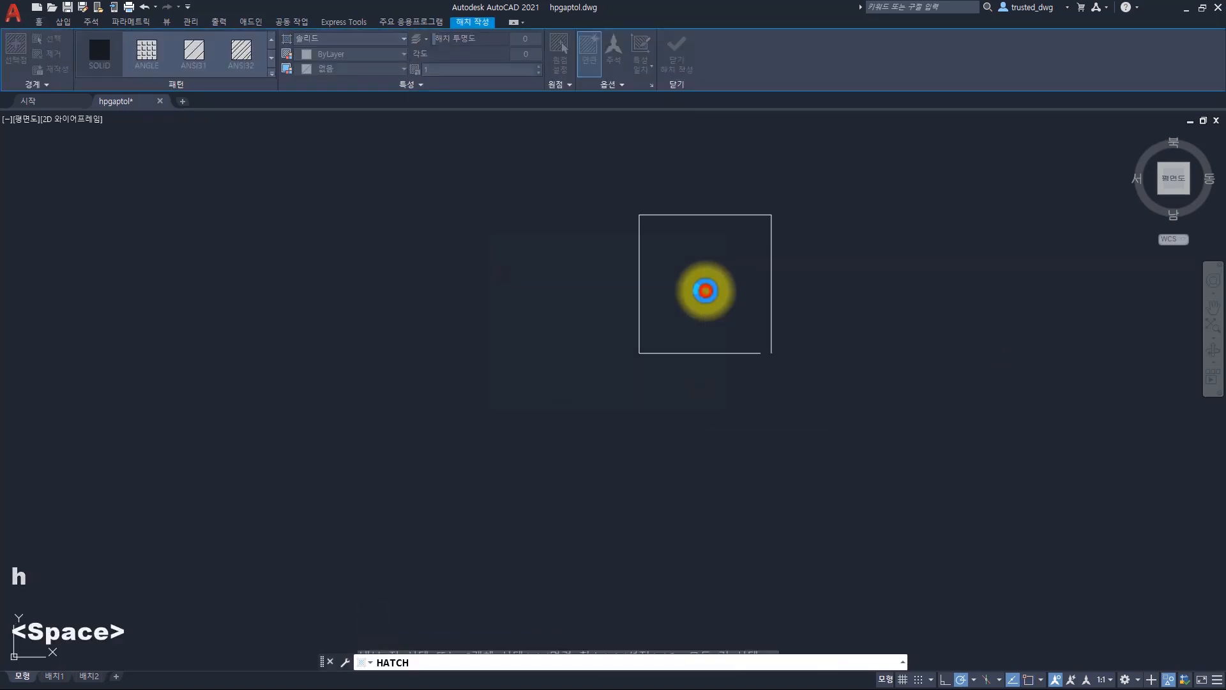
click(646, 323)
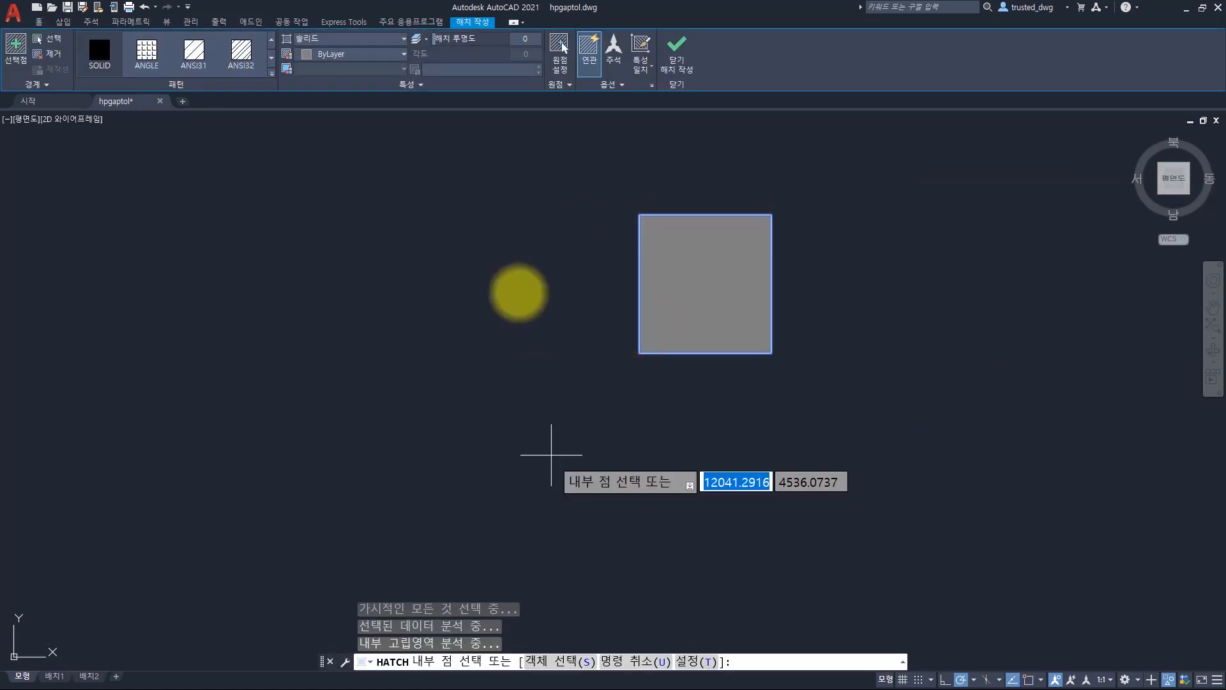
key(space)
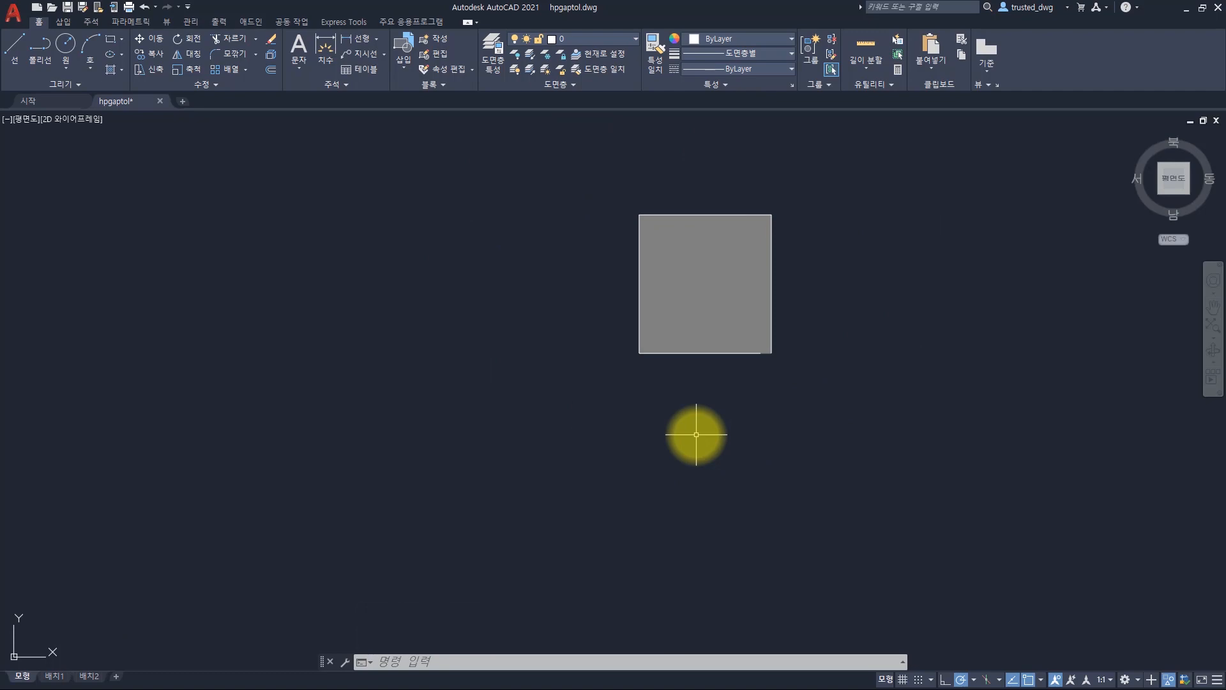
- End the object isolation to bring back the table, chairs and outer rectangle
right_click(758, 165)
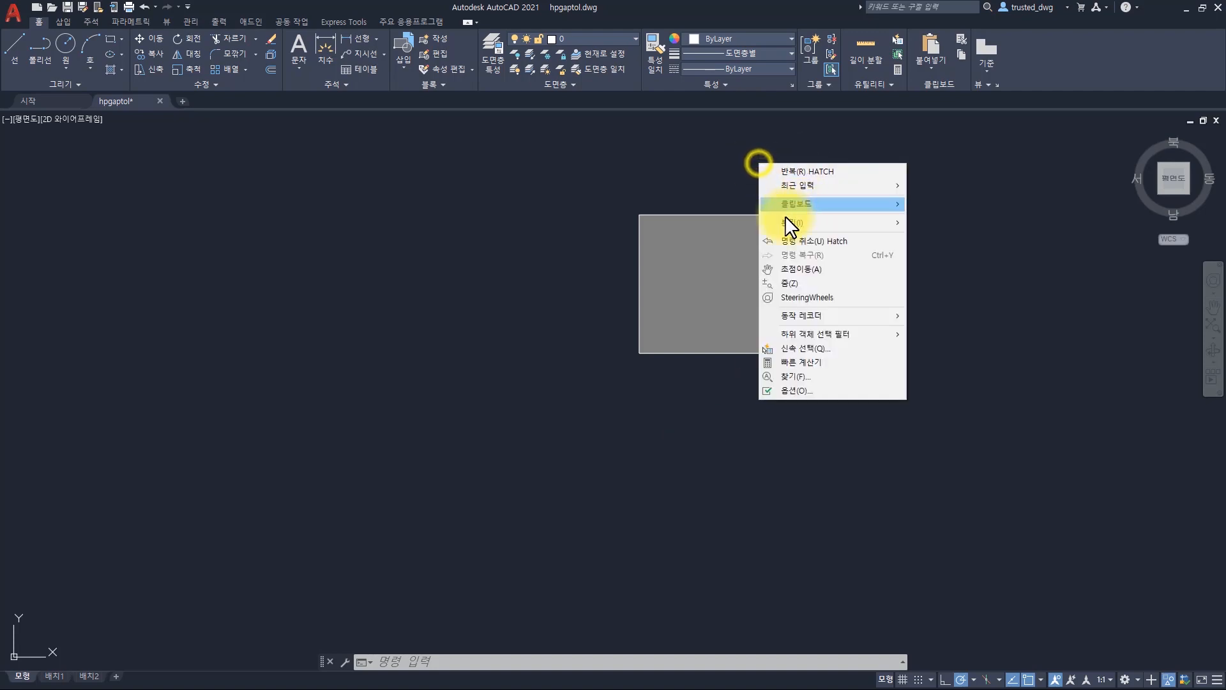
click(783, 222)
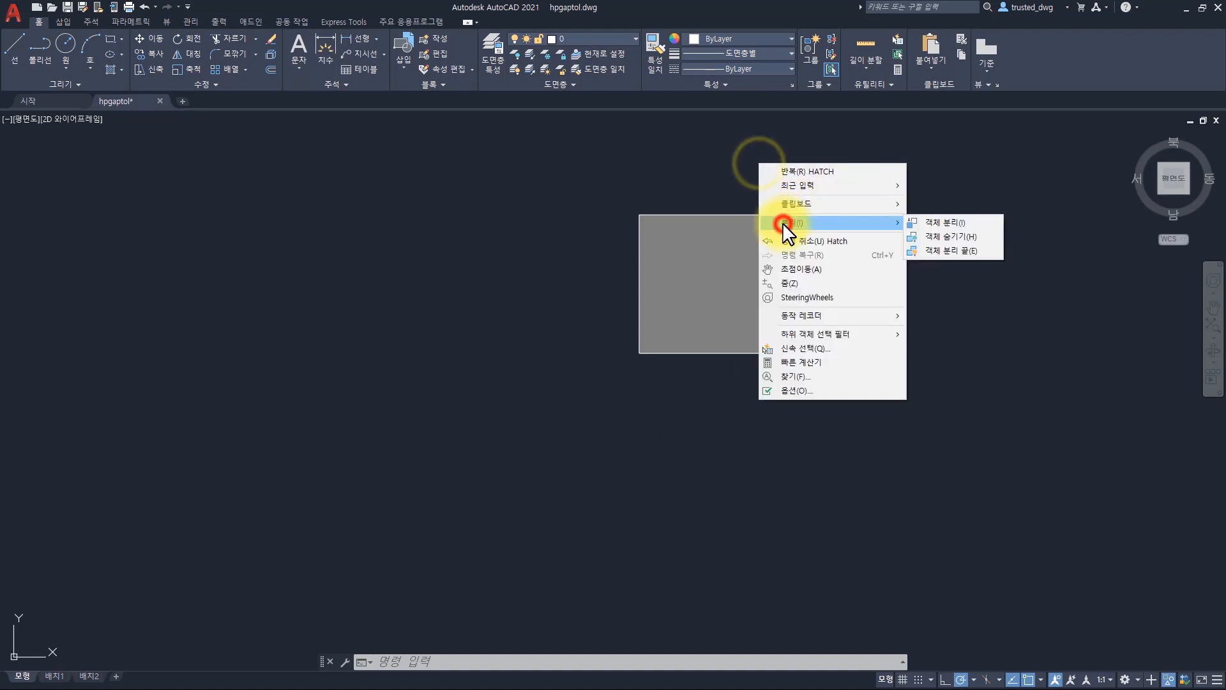
click(940, 251)
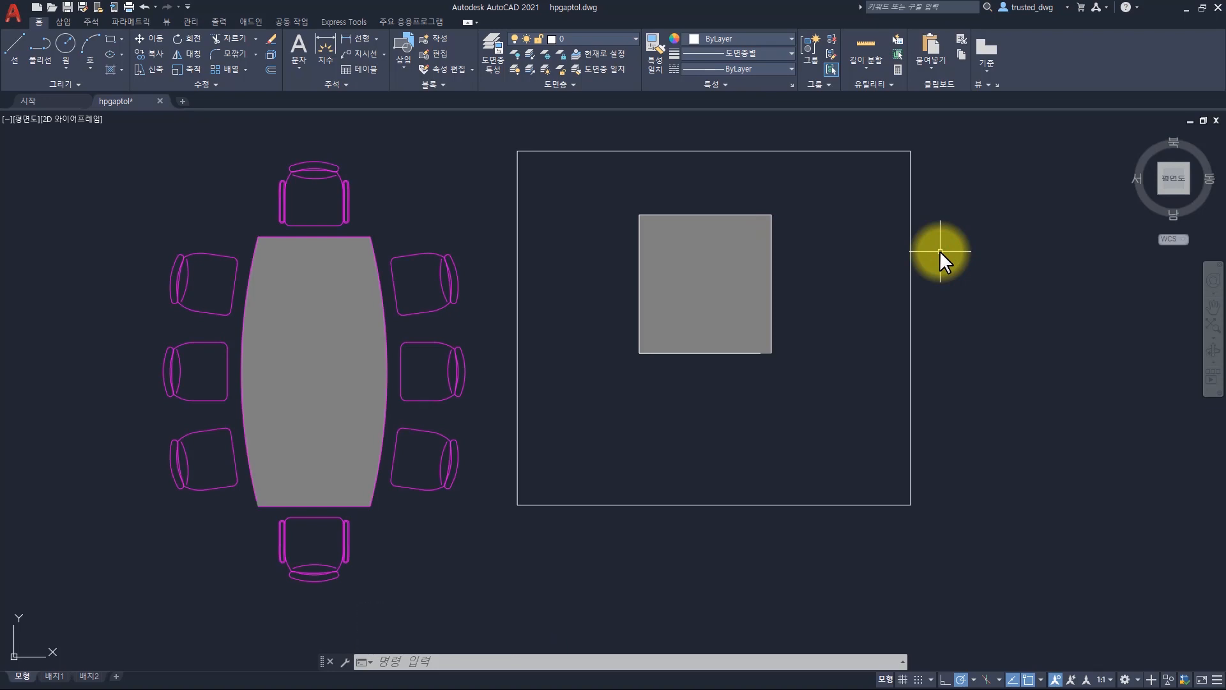
right_click(940, 251)
click(981, 317)
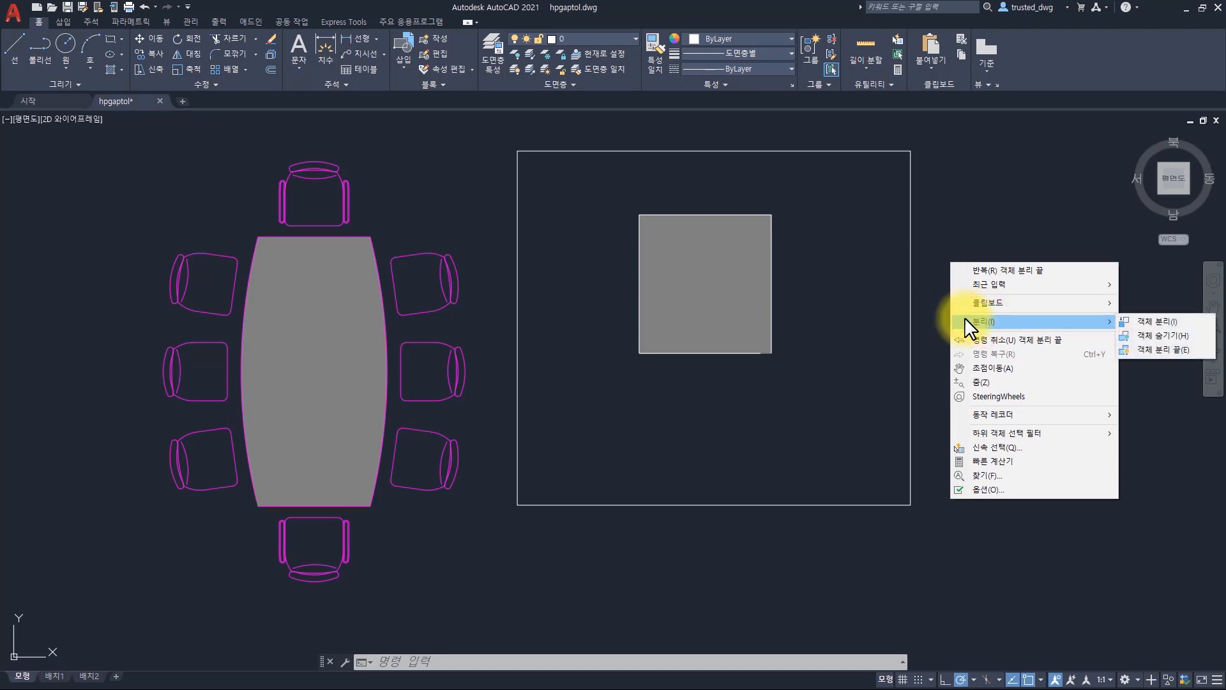
key(Escape)
key(Escape)
key(Escape)
- Try a hatch from an internal point below the small square within the outer rectangle, and undo it
text(h)
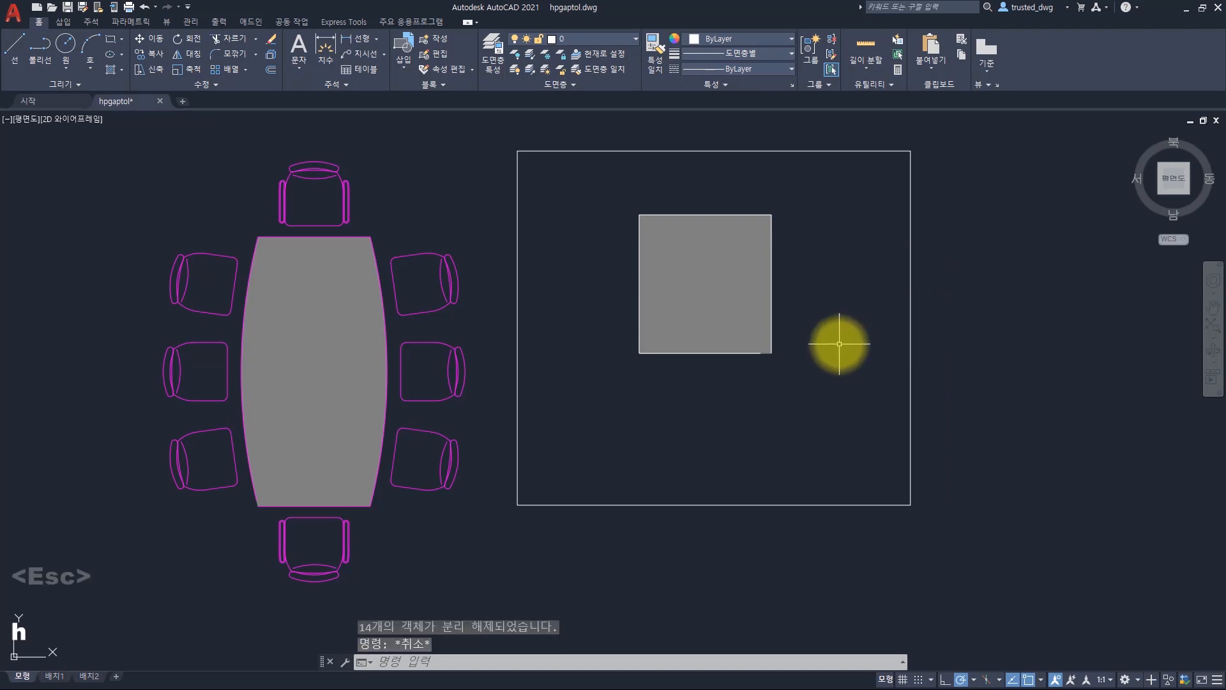
key(space)
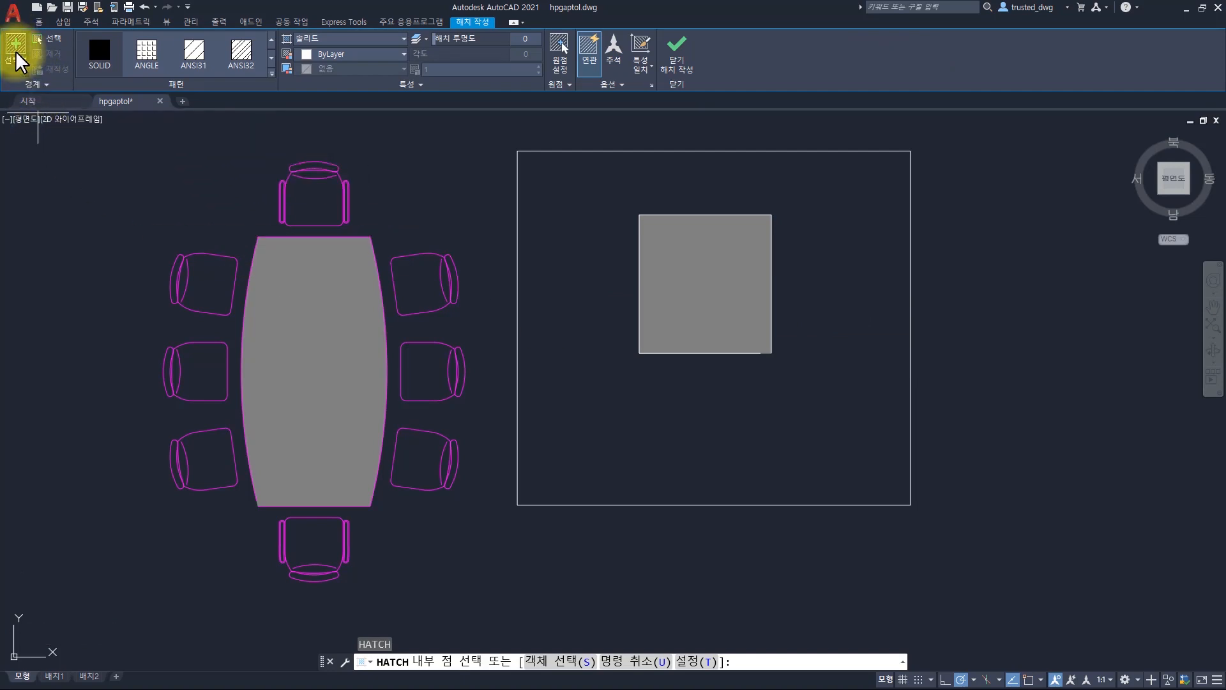
click(676, 449)
key(ctrl+z)
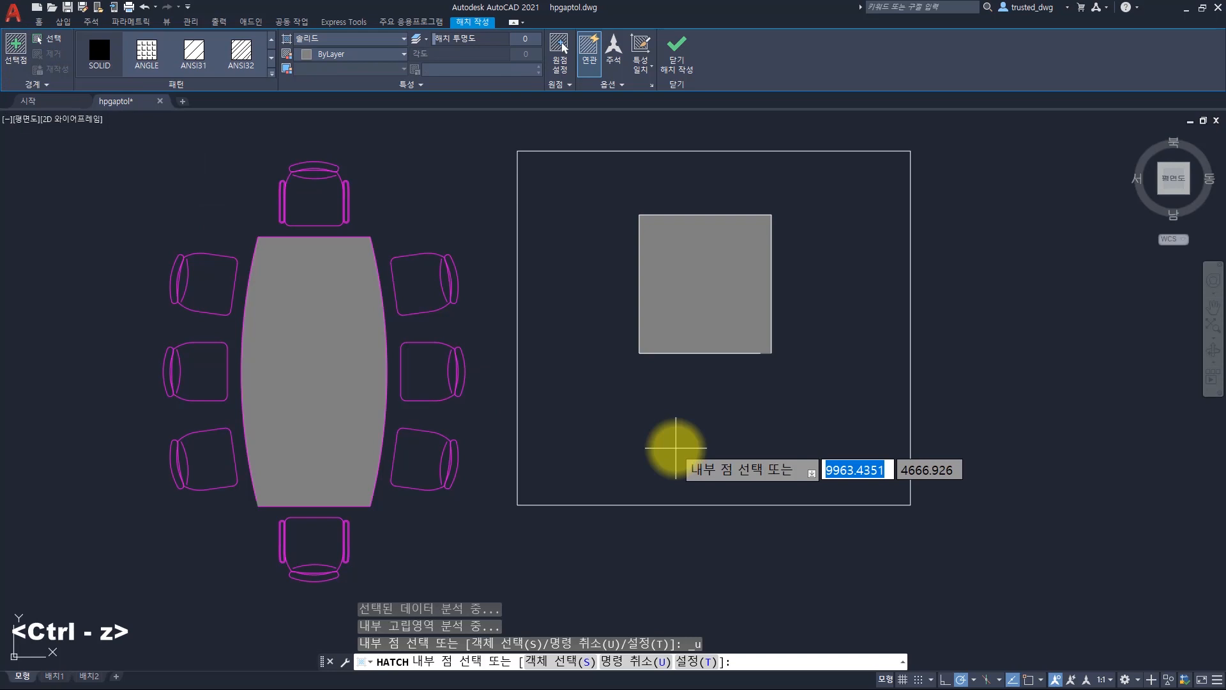
- Try hatching with the outer rectangle selected as the boundary object, and undo that hatch
click(52, 36)
click(954, 556)
click(746, 419)
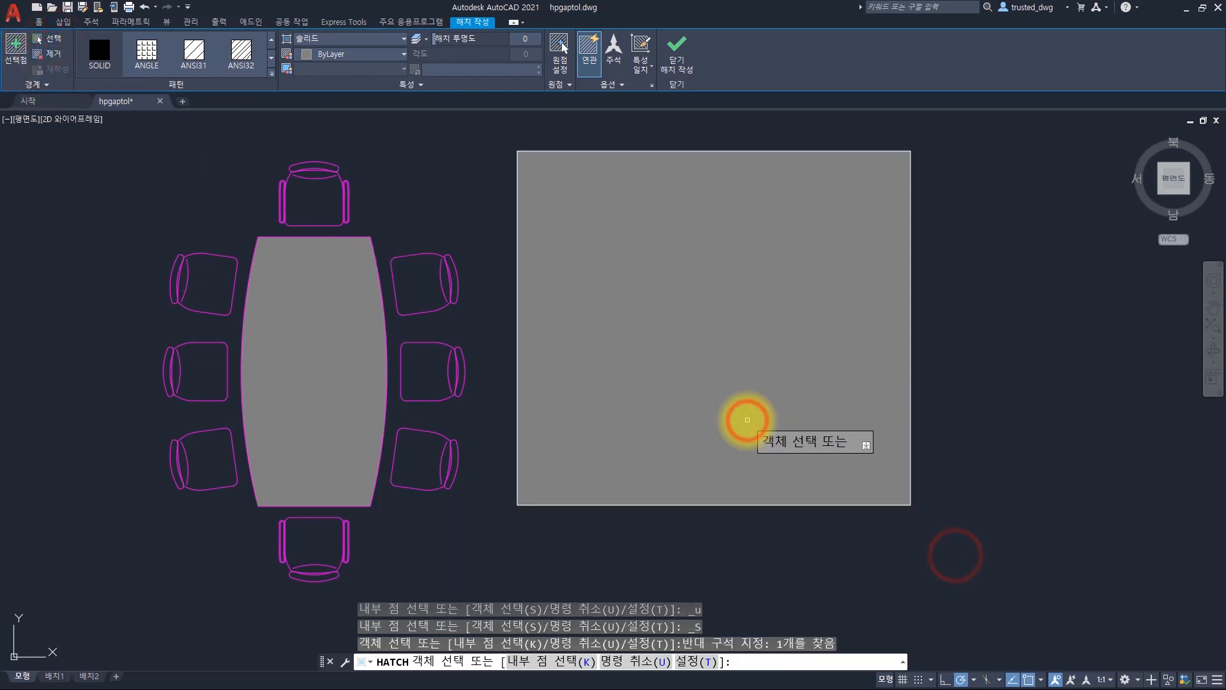
key(Escape)
key(ctrl+z)
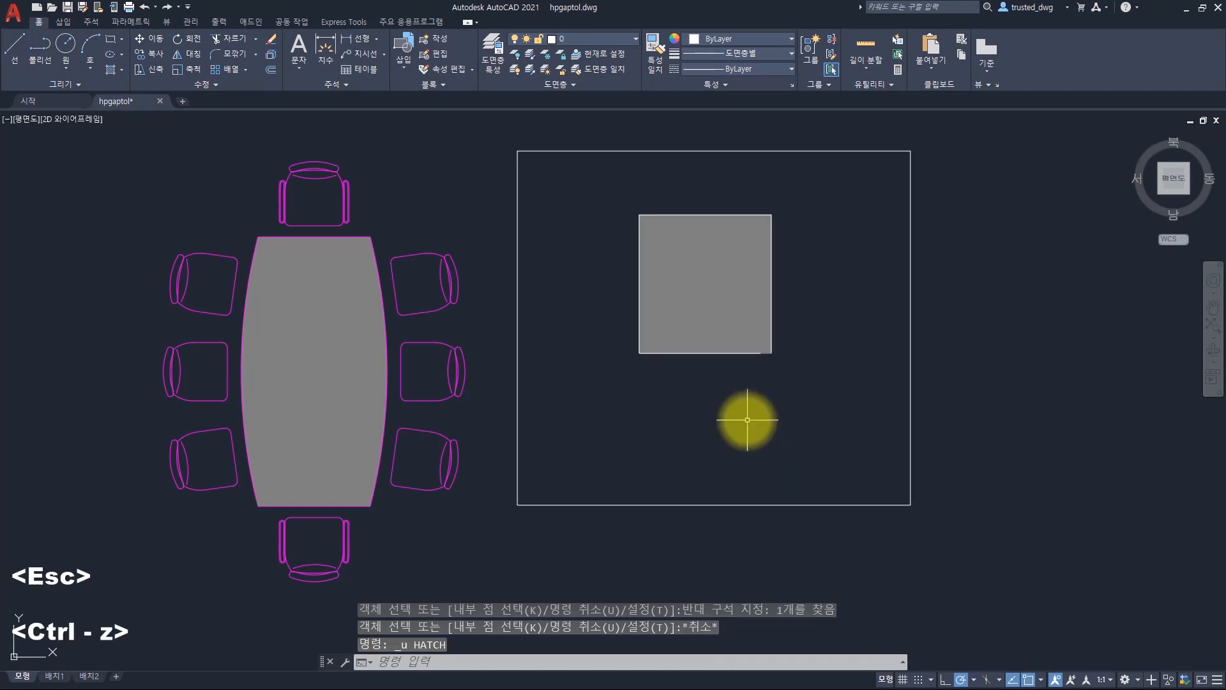
- Erase the solid hatch inside the small open square
key(ctrl+z)
key(ctrl+y)
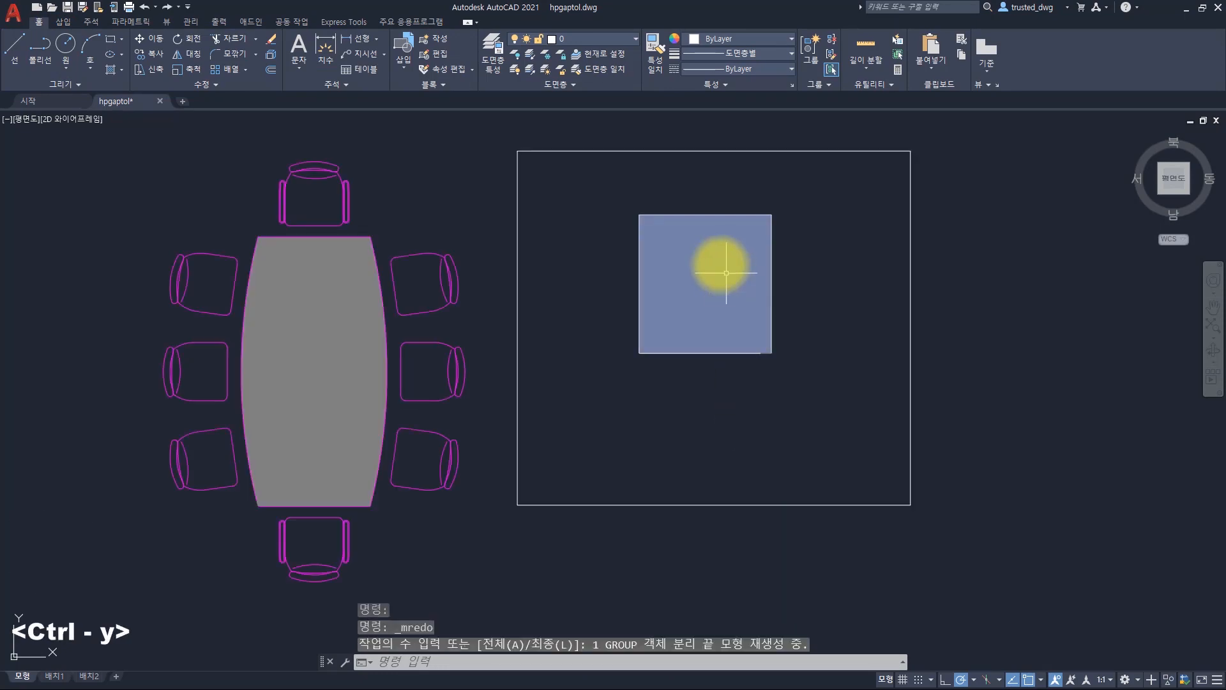
click(721, 265)
text(e)
key(space)
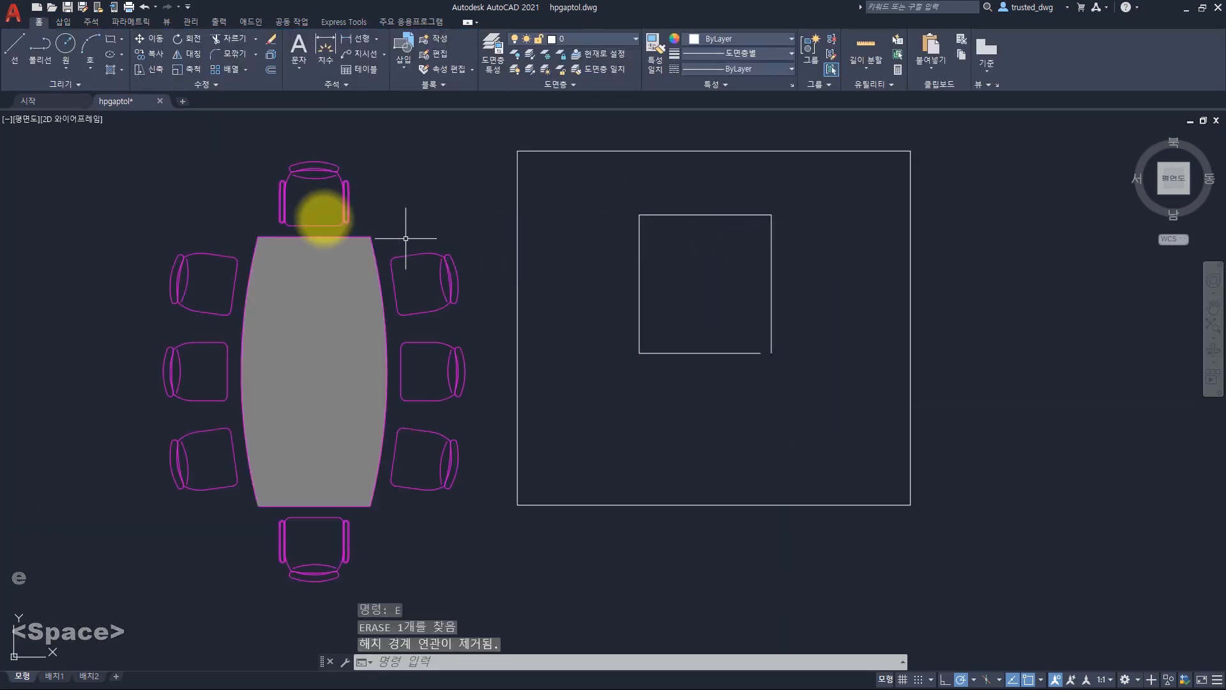
- Try to hatch the small open square by selecting its edges as boundary objects, and examine the resulting message in the command history
text(h)
key(space)
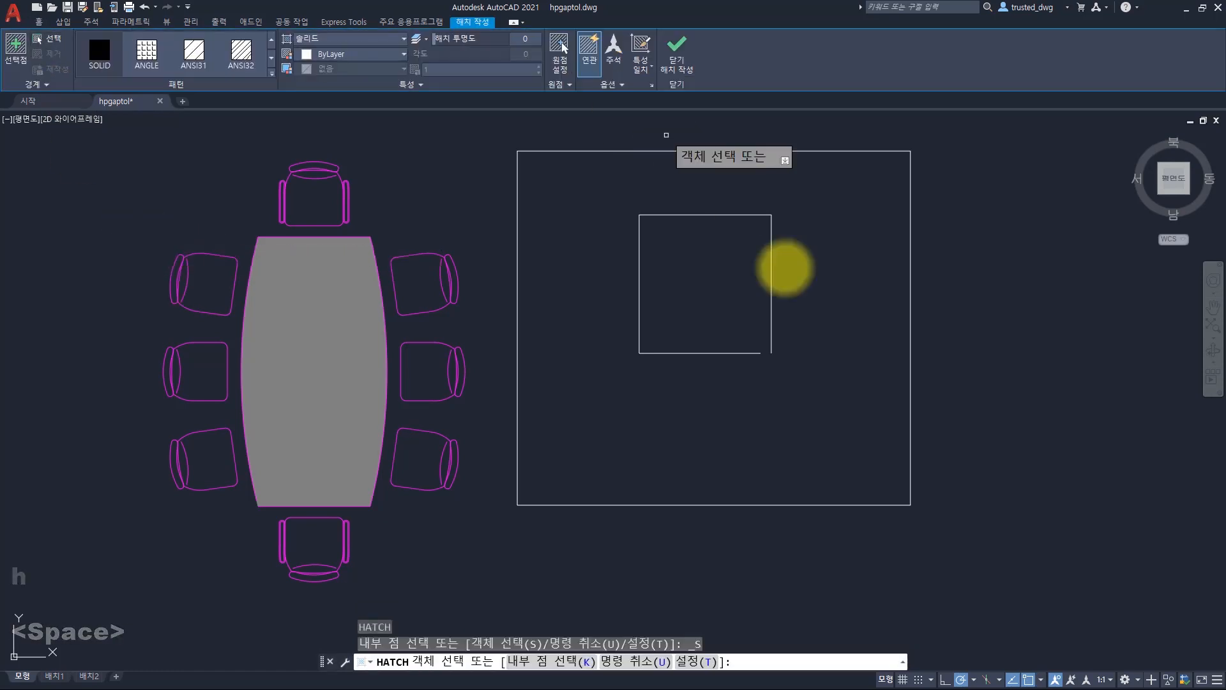
click(809, 413)
click(563, 170)
key(space)
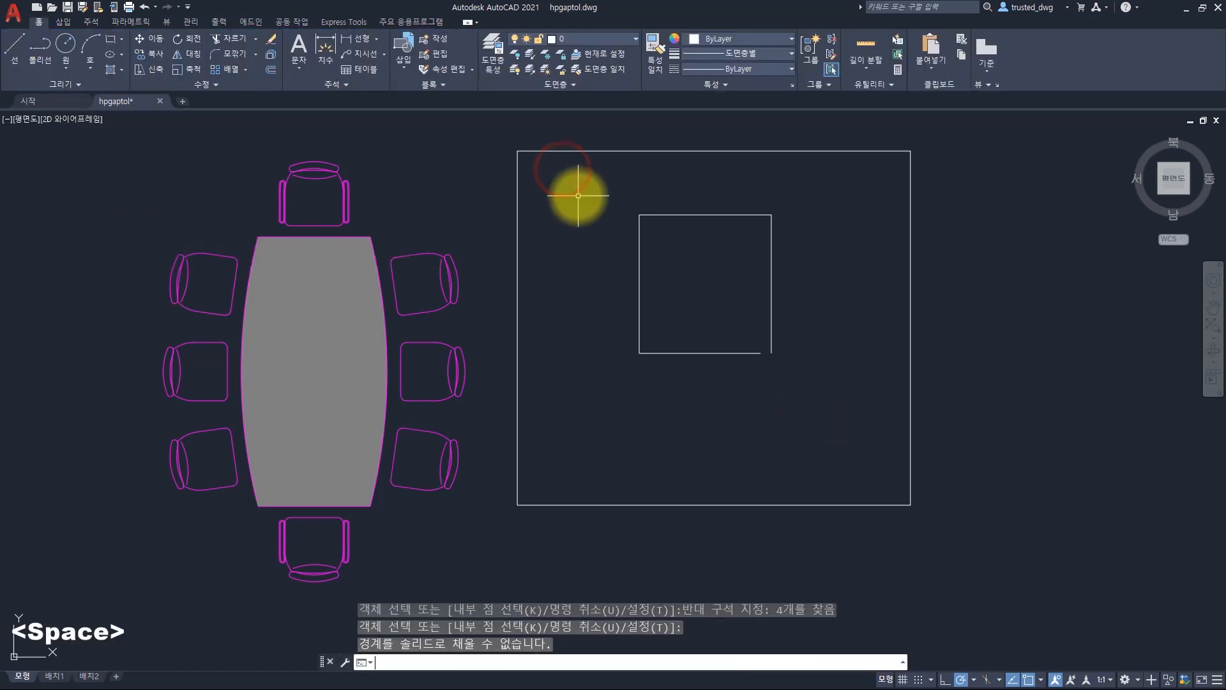
key(F2)
drag(571, 643, 353, 644)
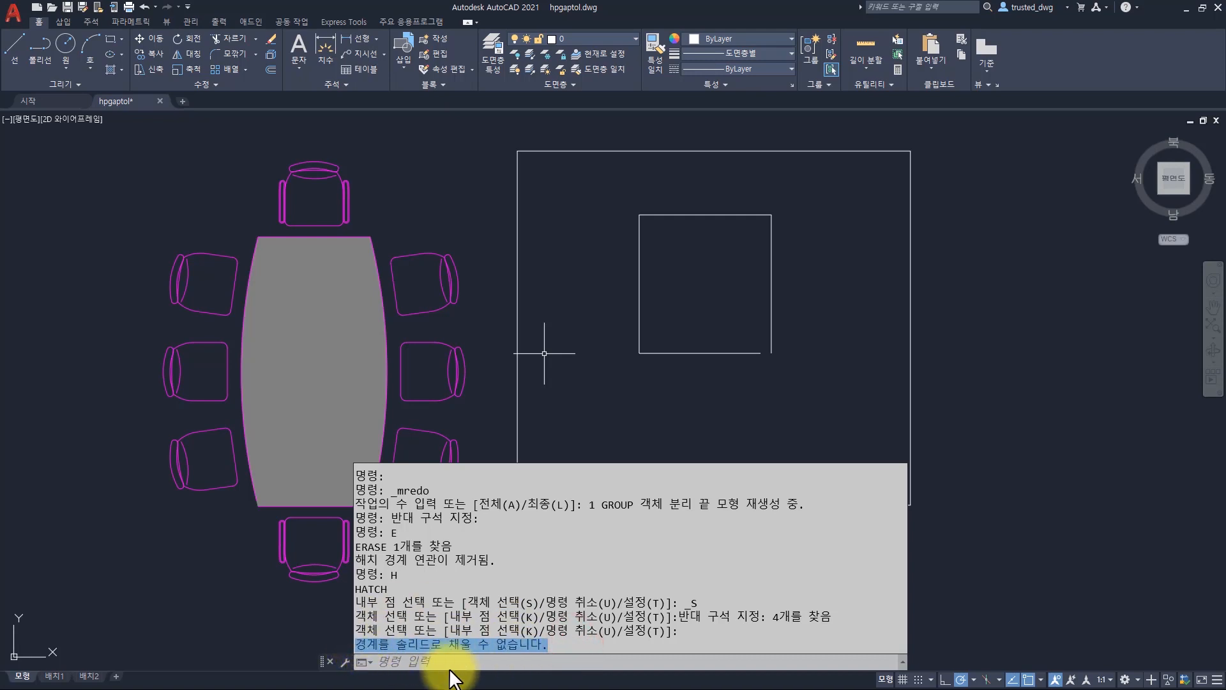
- Preview a solid hatch from an internal point inside the open square, and cancel the hatch
text(h)
key(space)
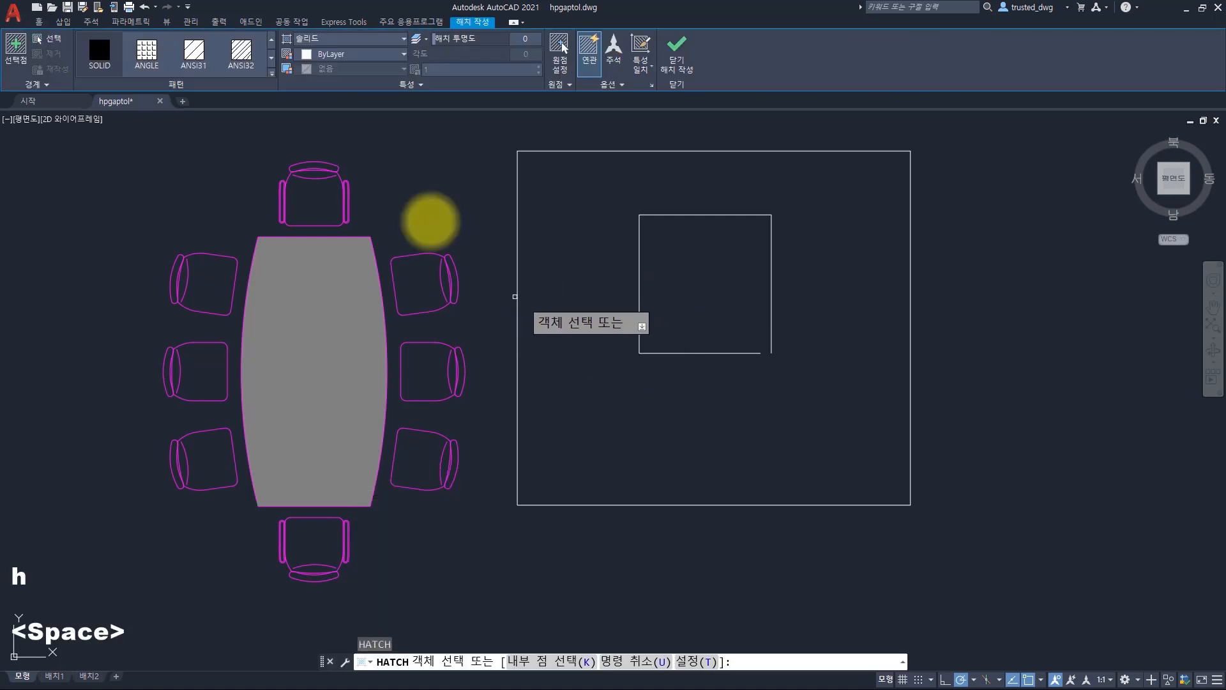
click(16, 48)
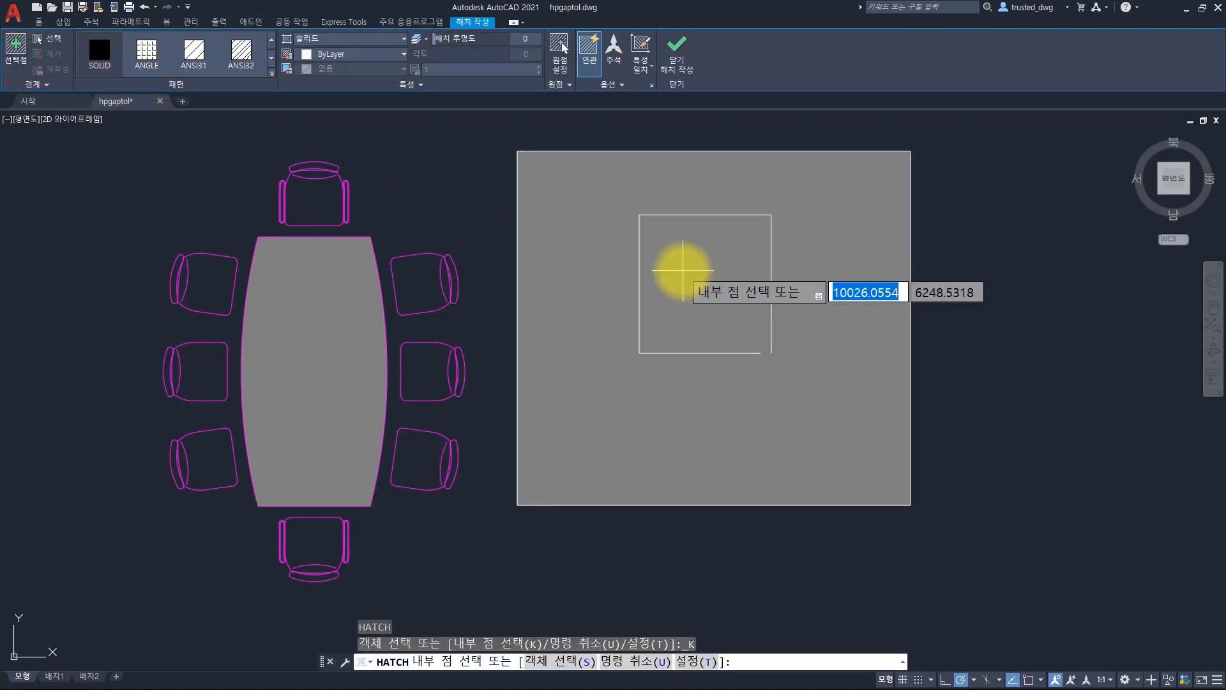
key(Escape)
key(Escape)
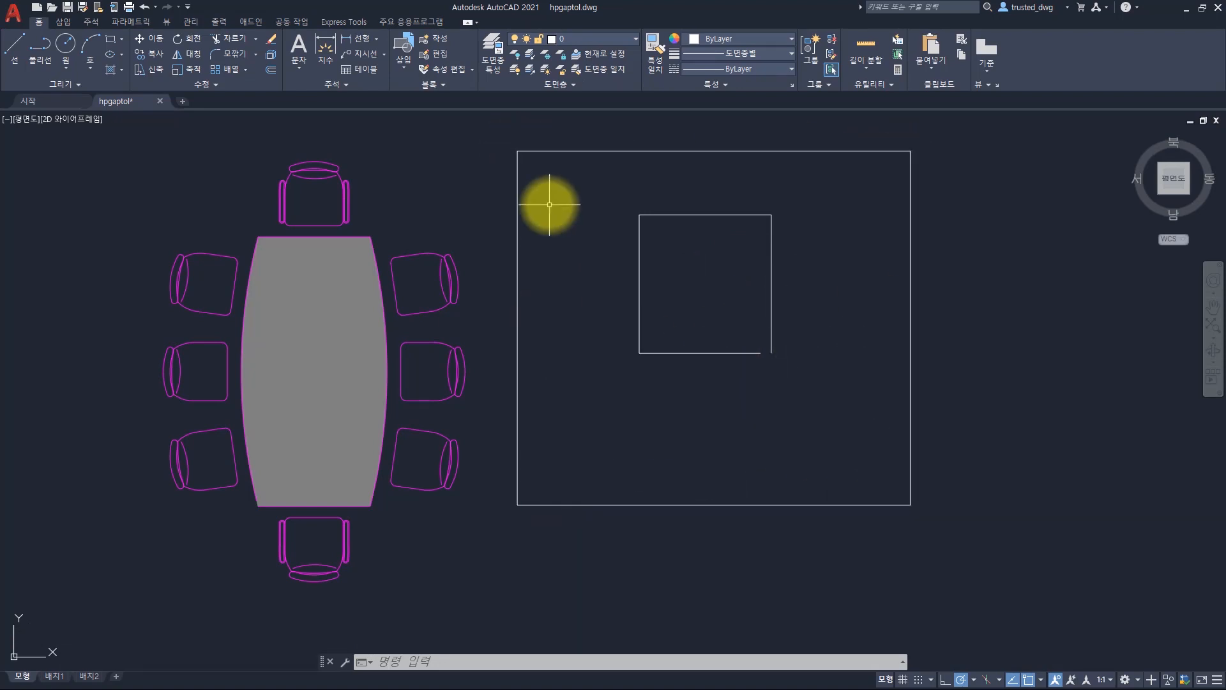
- Select the lines of the small open square and isolate them from the other objects
click(577, 186)
click(857, 454)
right_click(846, 187)
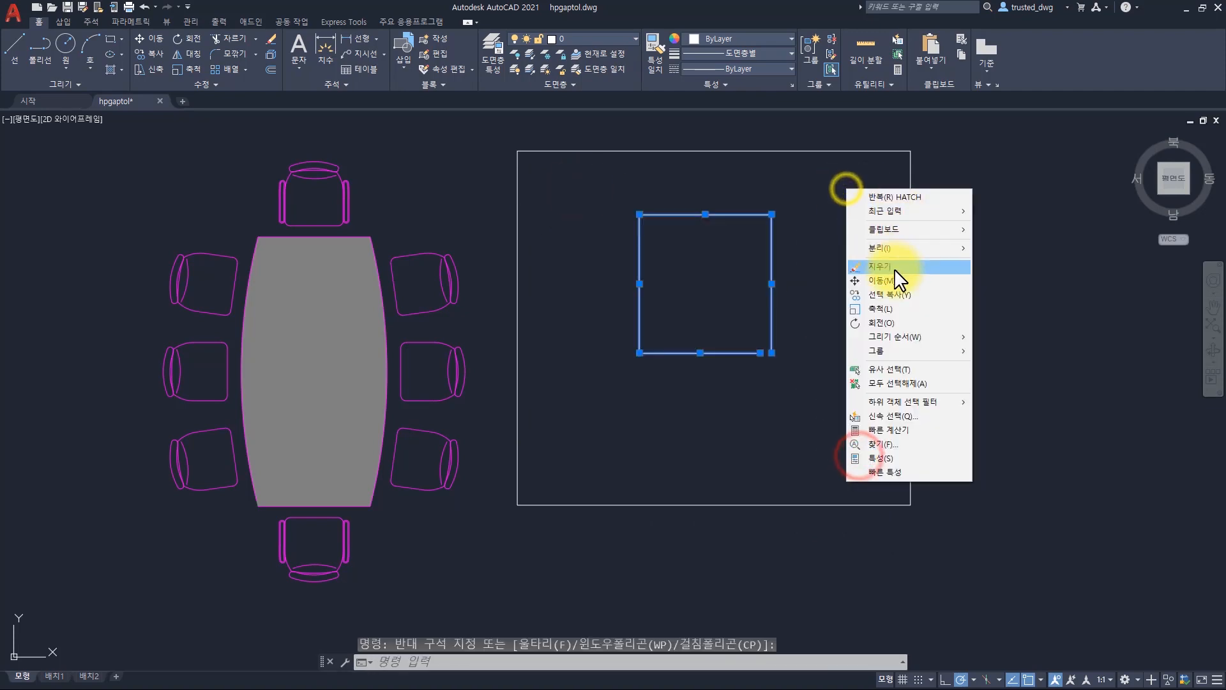
click(900, 249)
click(1009, 248)
- Hatch the inside of the isolated open square with the solid pattern, continuing despite the unclosed boundary
text(h)
key(space)
click(699, 283)
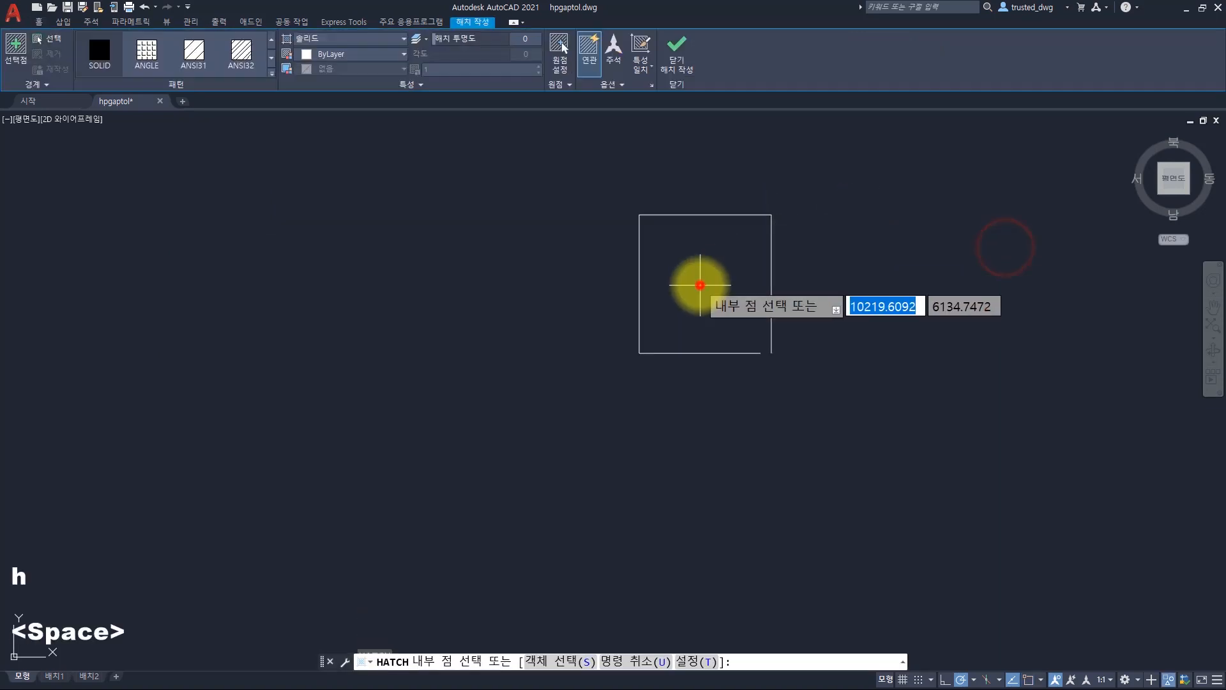
click(616, 323)
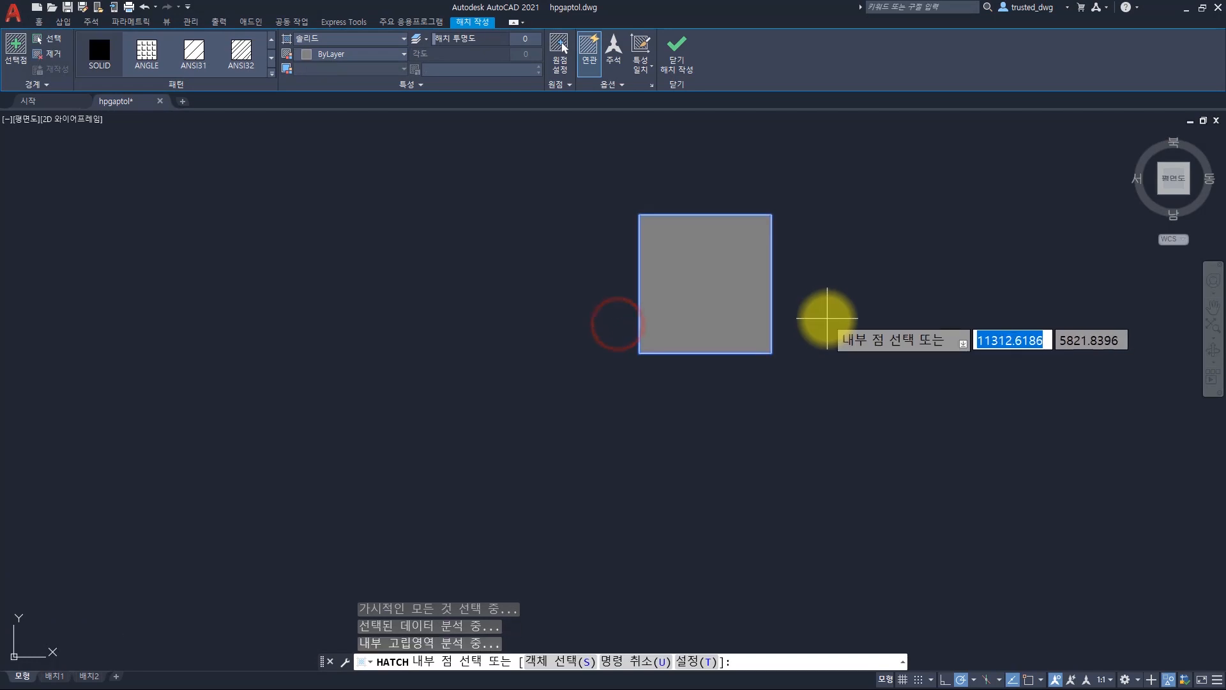
key(Escape)
- End the object isolation to bring back the hidden table, chairs and outer rectangle
right_click(827, 186)
click(899, 248)
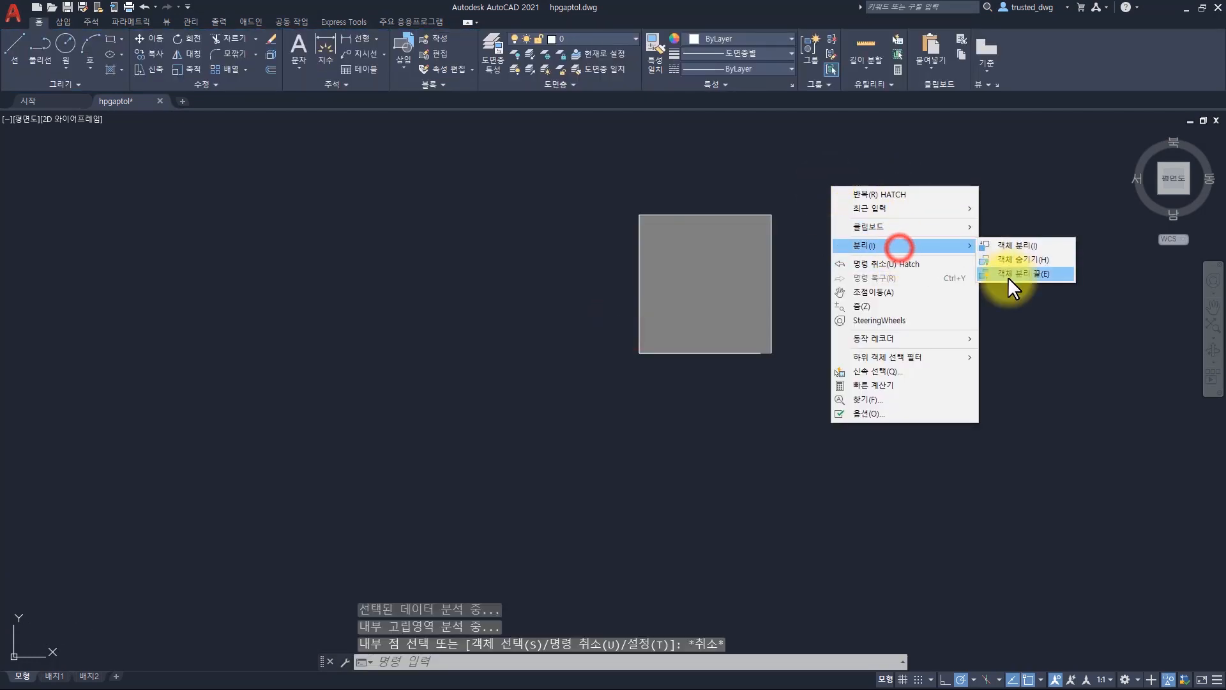
click(1007, 277)
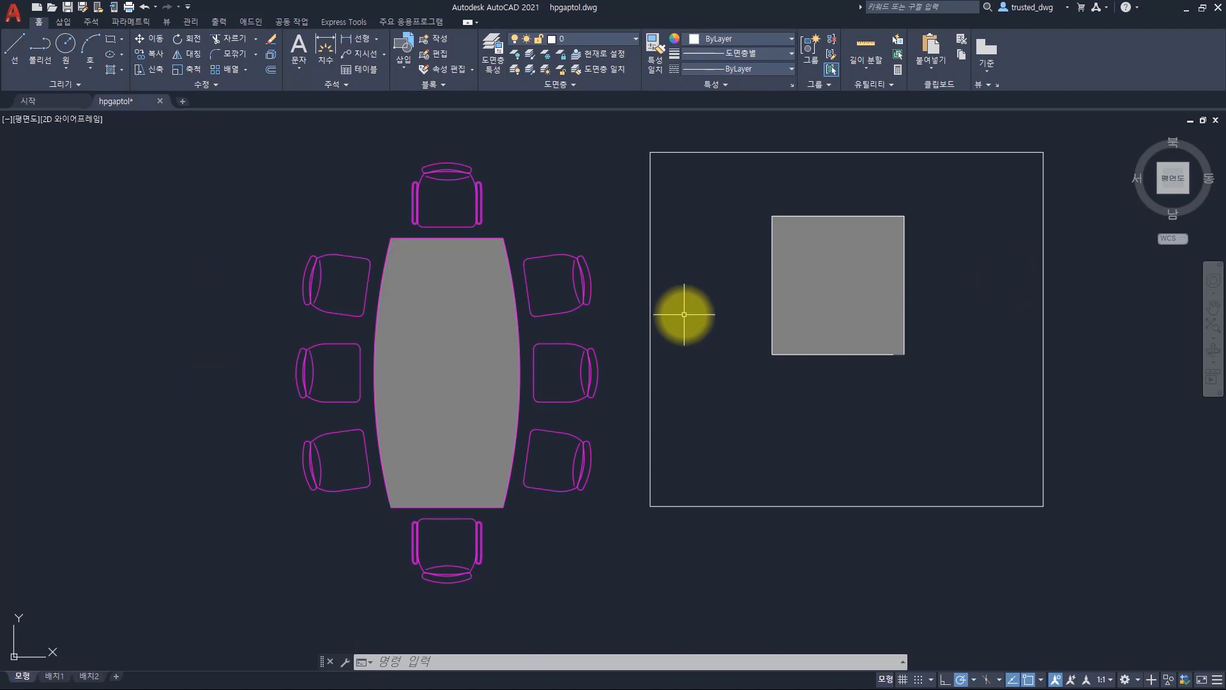
- Examine the gap tolerance setting among the hatch creation options, and leave the command
text(h)
key(space)
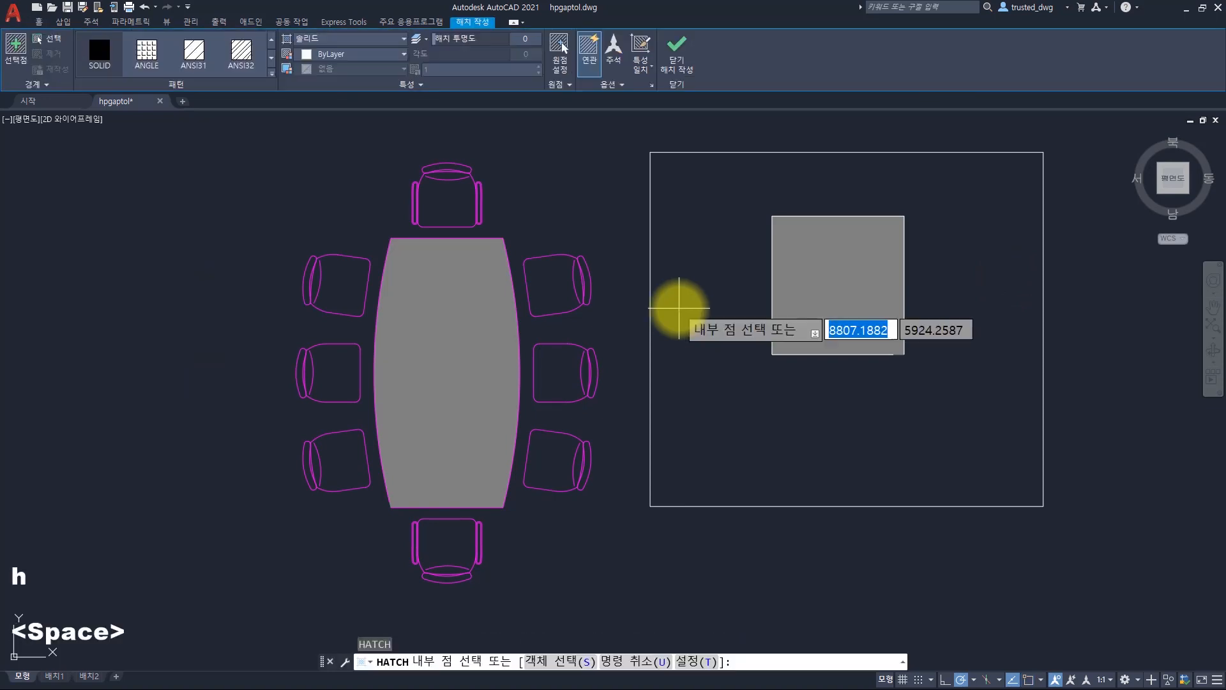
click(620, 85)
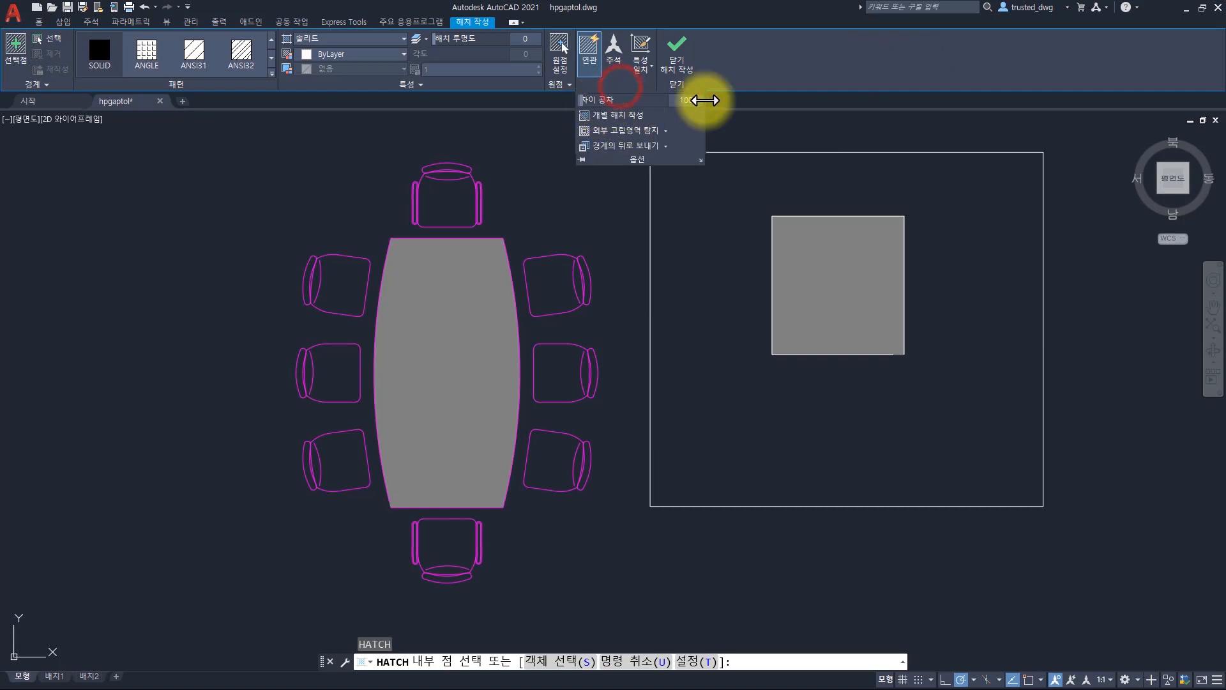
key(Escape)
key(Escape)
key(Escape)
key(Escape)
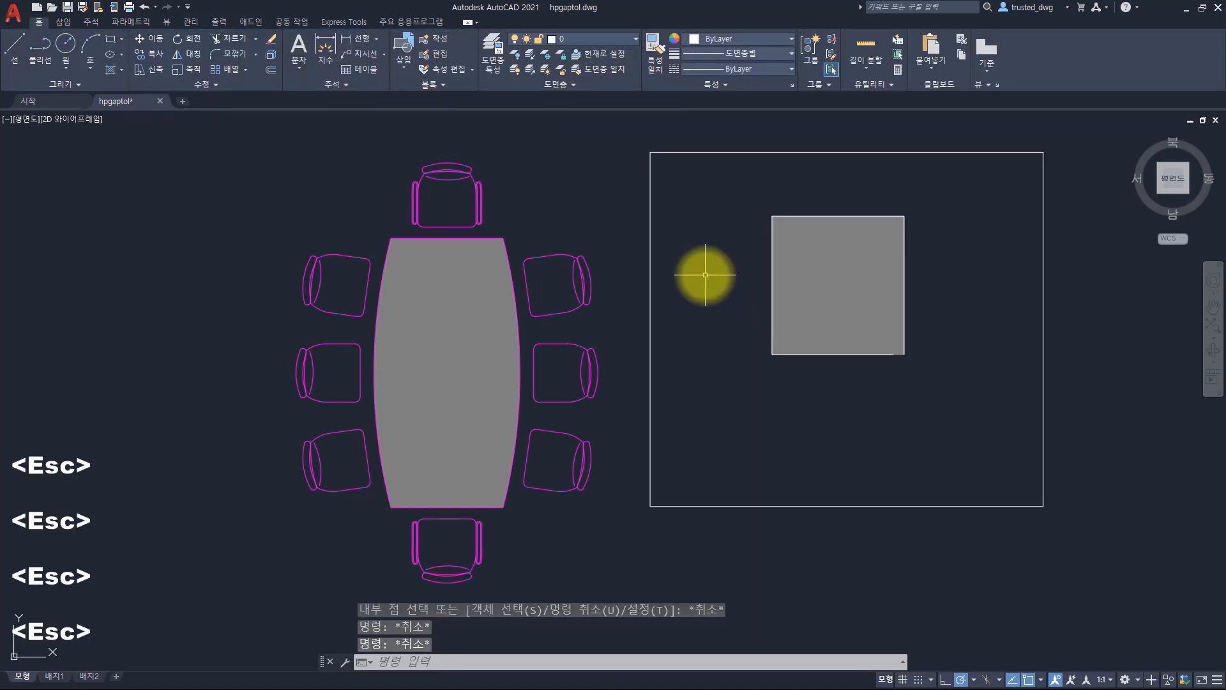
- Enter the HPGAPTOL system variable name to show it, and cancel the entry
text(hpgaptol)
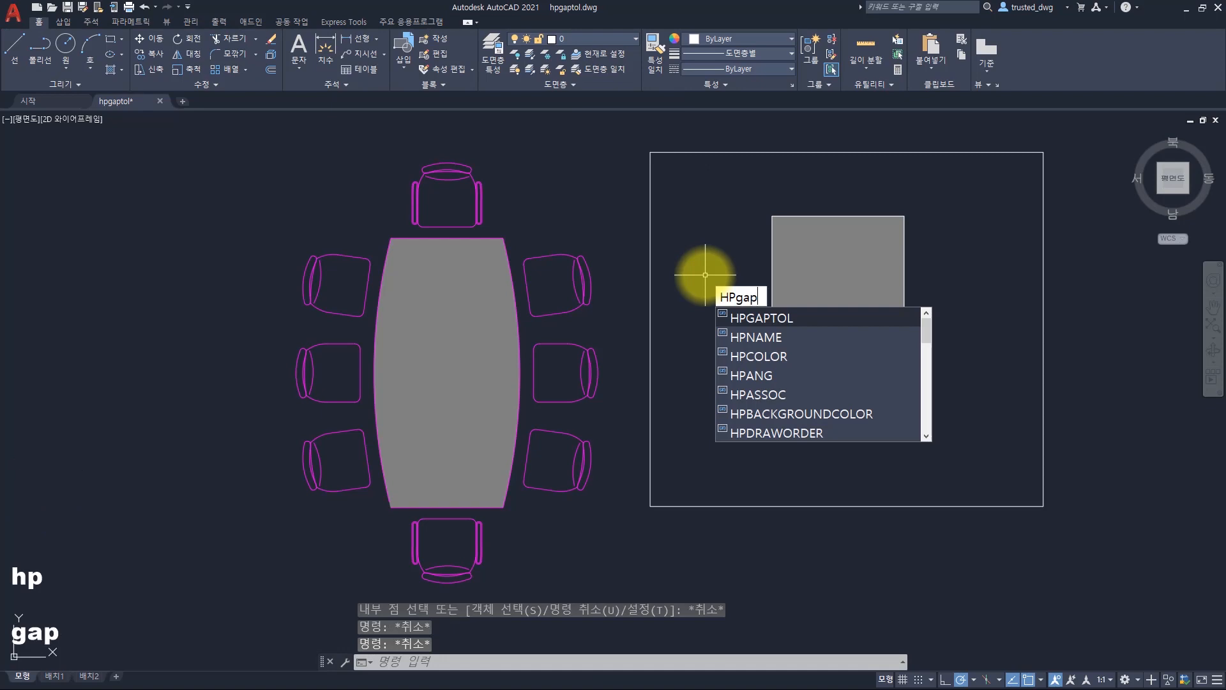
key(Escape)
key(Escape)
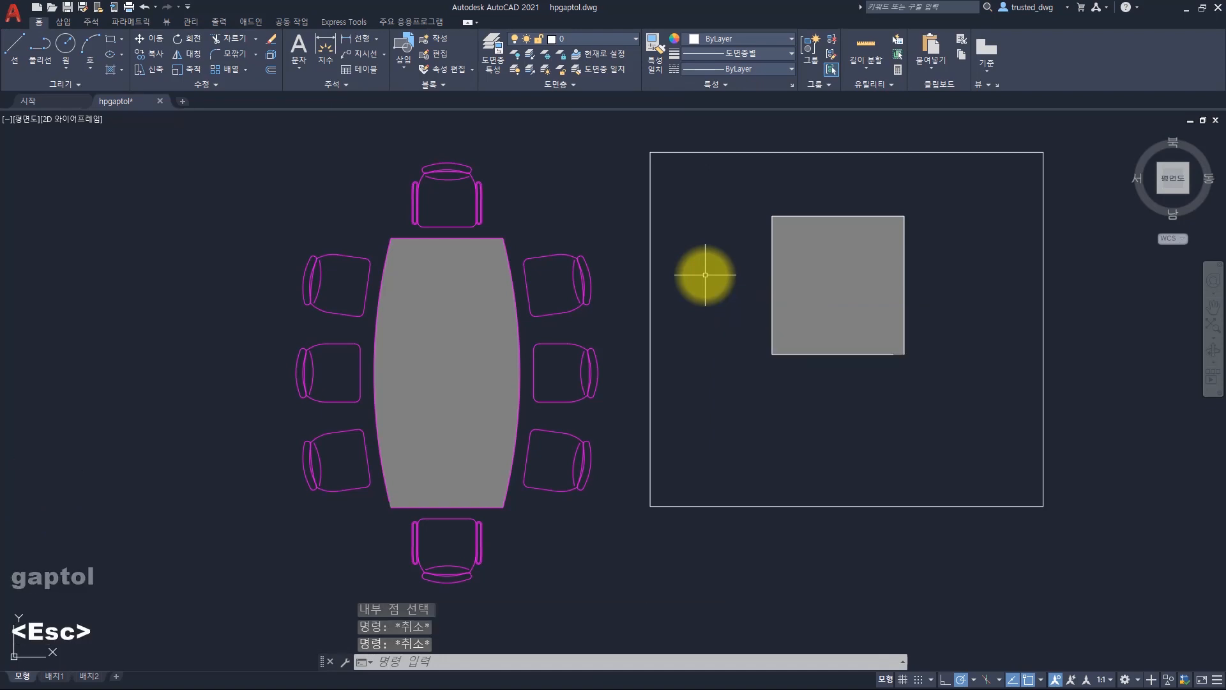